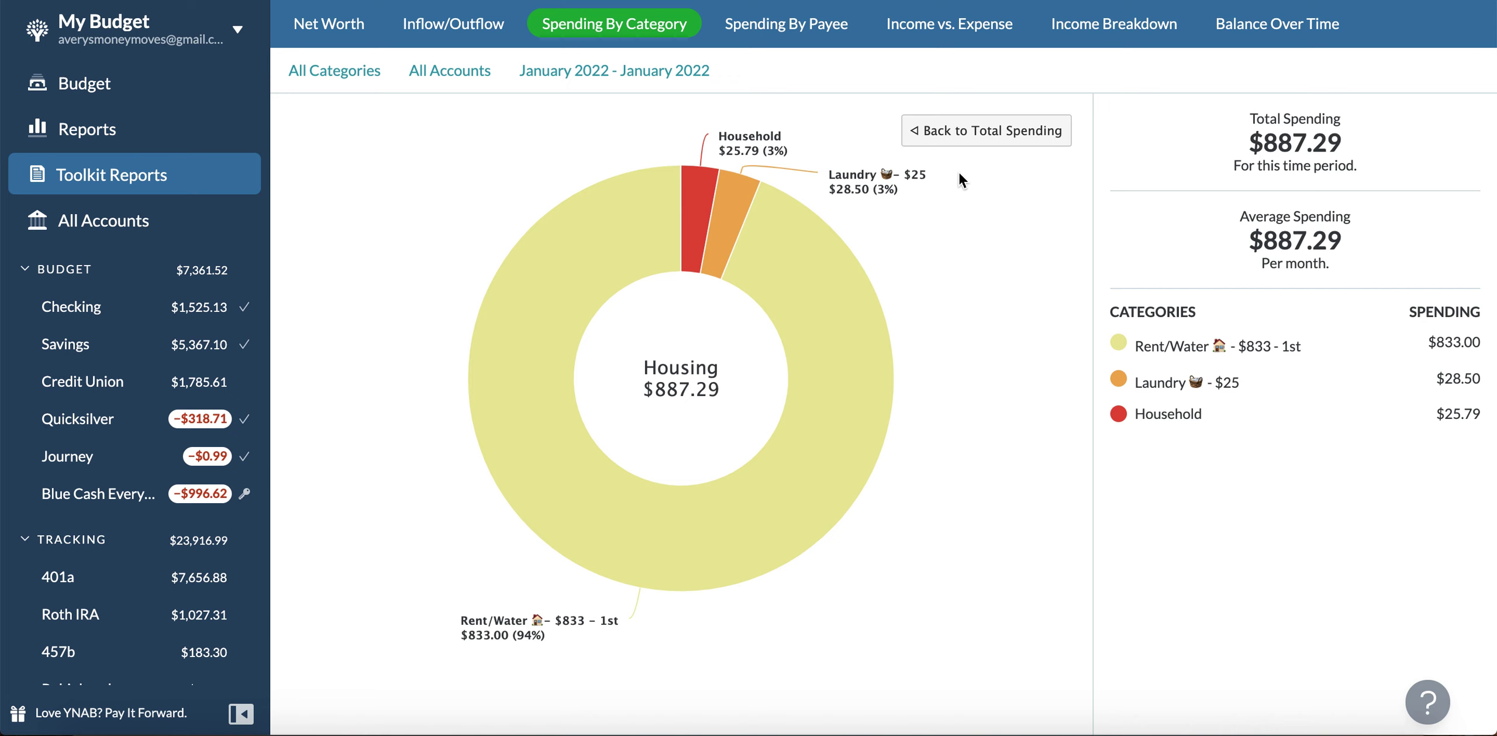
- Leave the Housing breakdown and examine the Health/Beauty/Clothing transactions within Sinking Funds, ending at the total spending overview
left_click(968, 128)
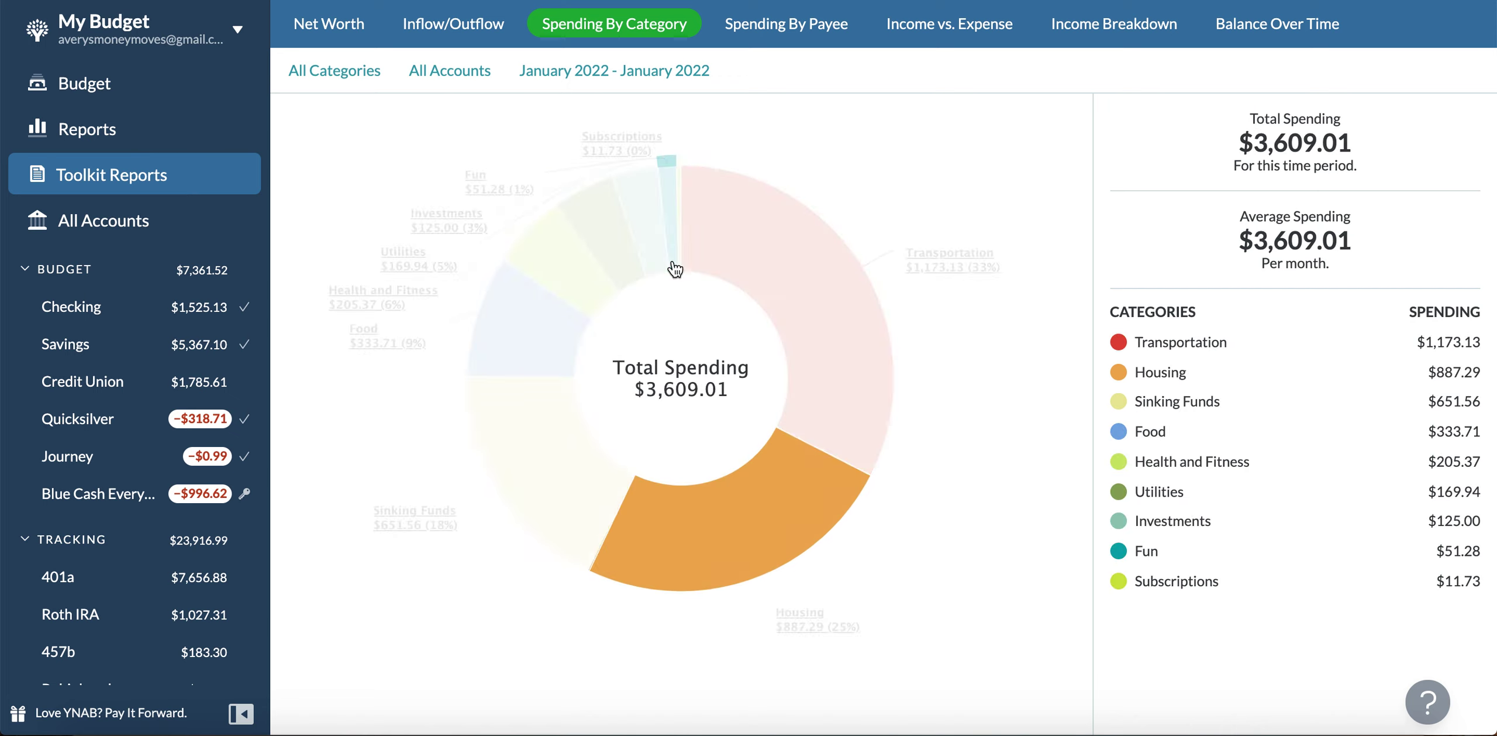
left_click(535, 452)
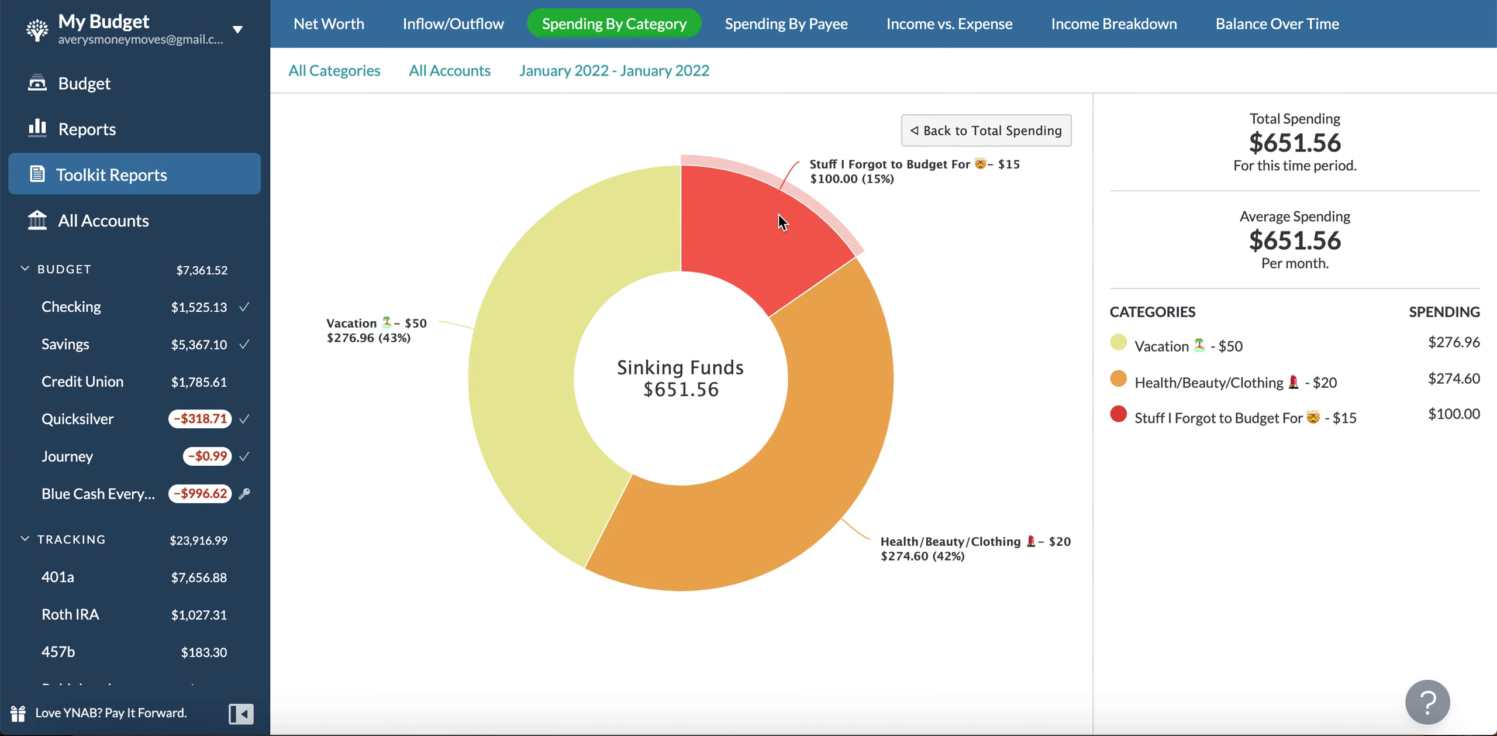
left_click(816, 470)
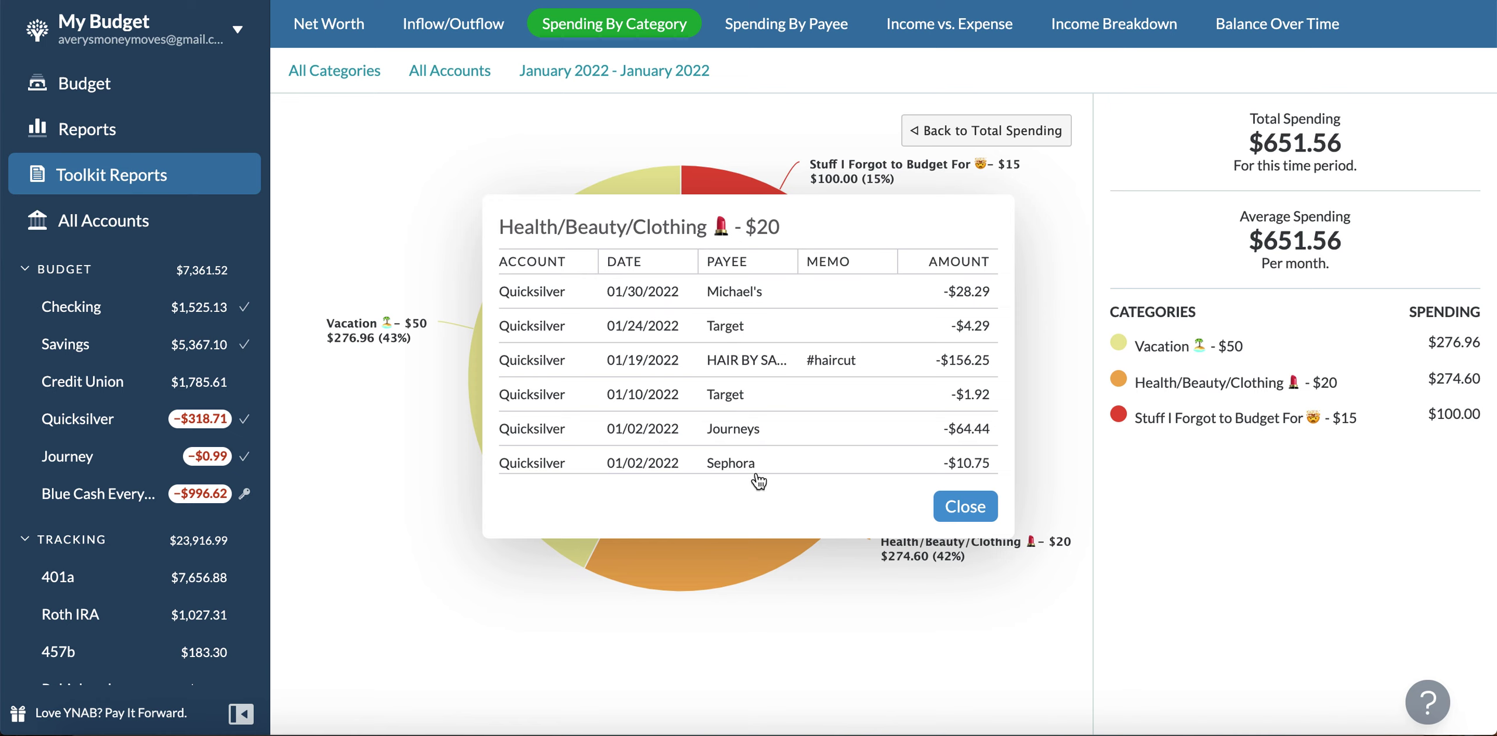
left_click(966, 507)
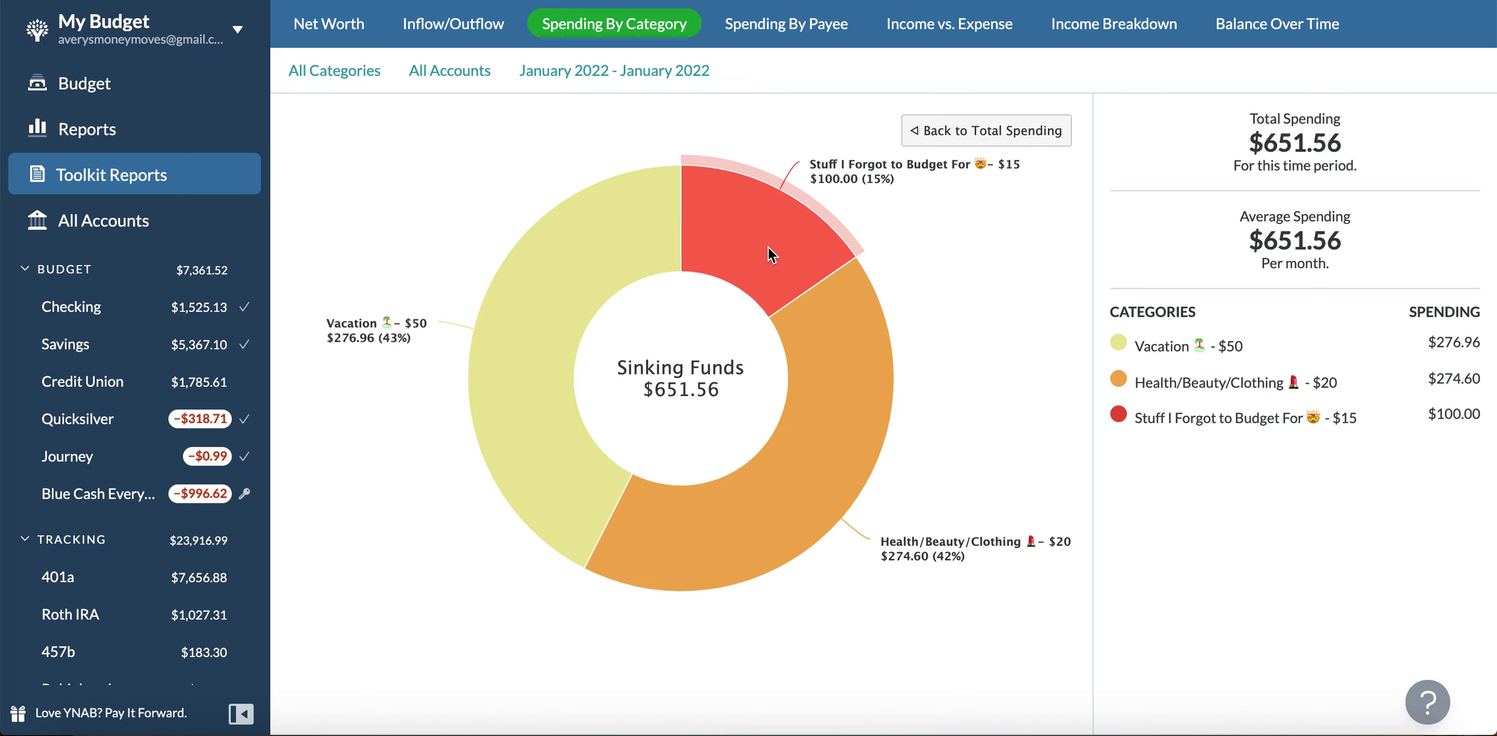
left_click(940, 132)
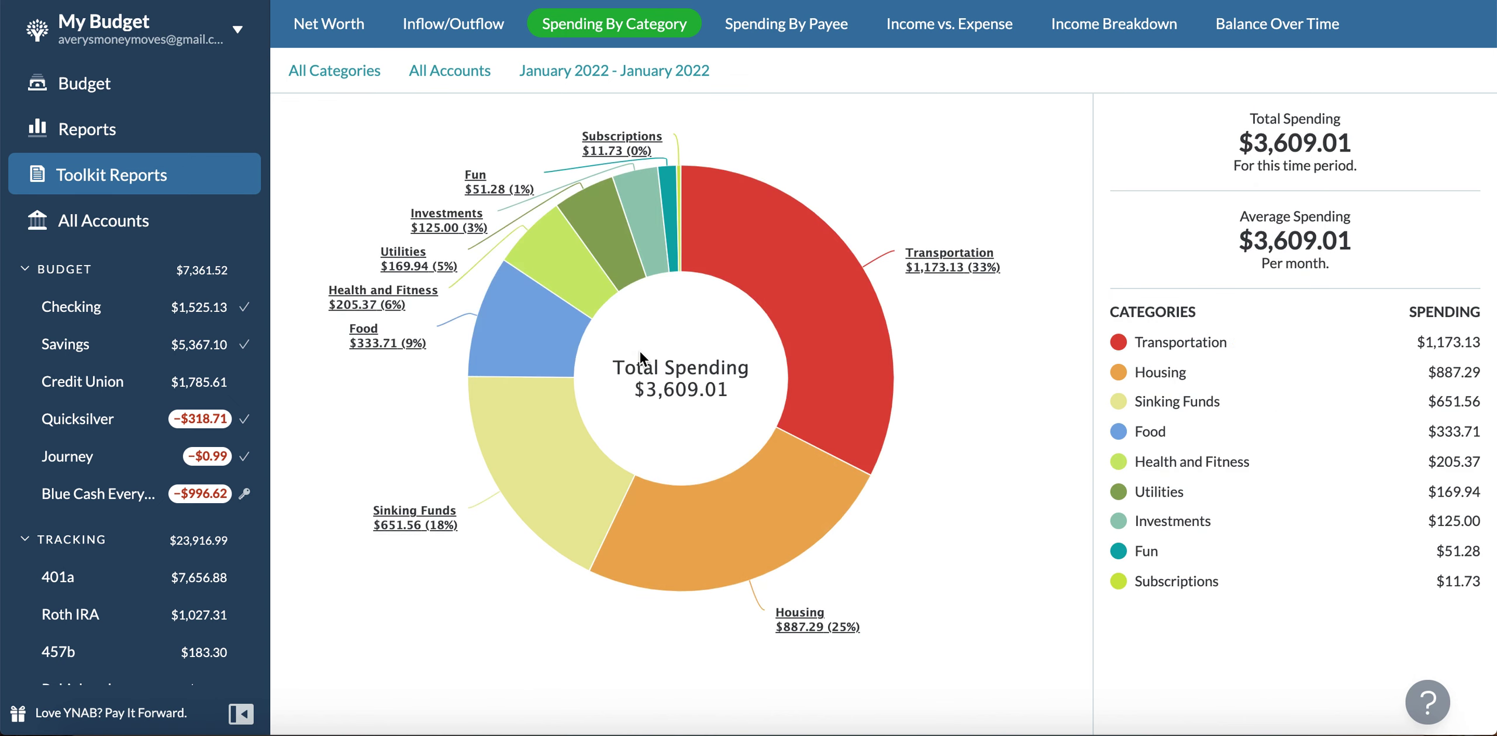
- Examine the Dining Out transactions within the Food category group and return to total spending
left_click(502, 359)
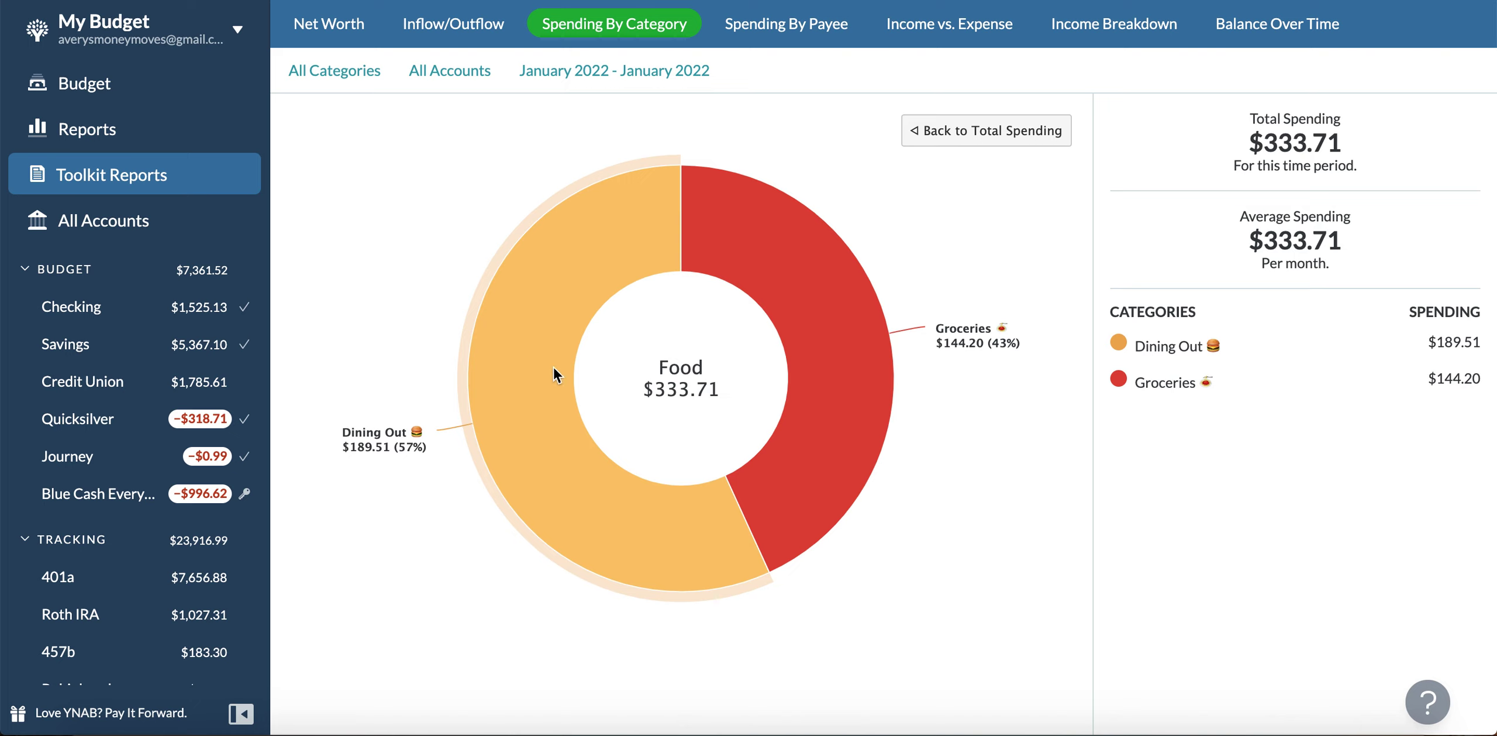
left_click(541, 476)
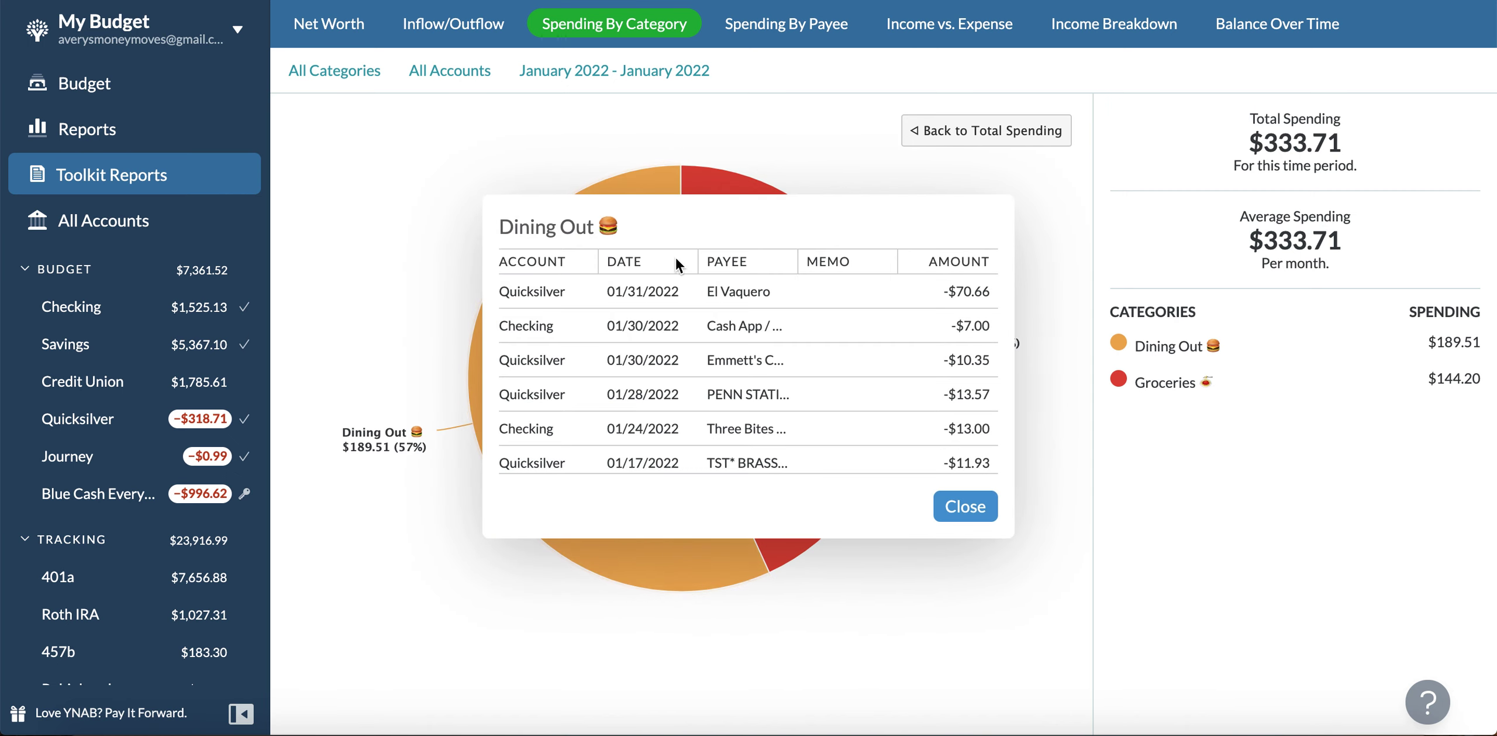
left_click(971, 506)
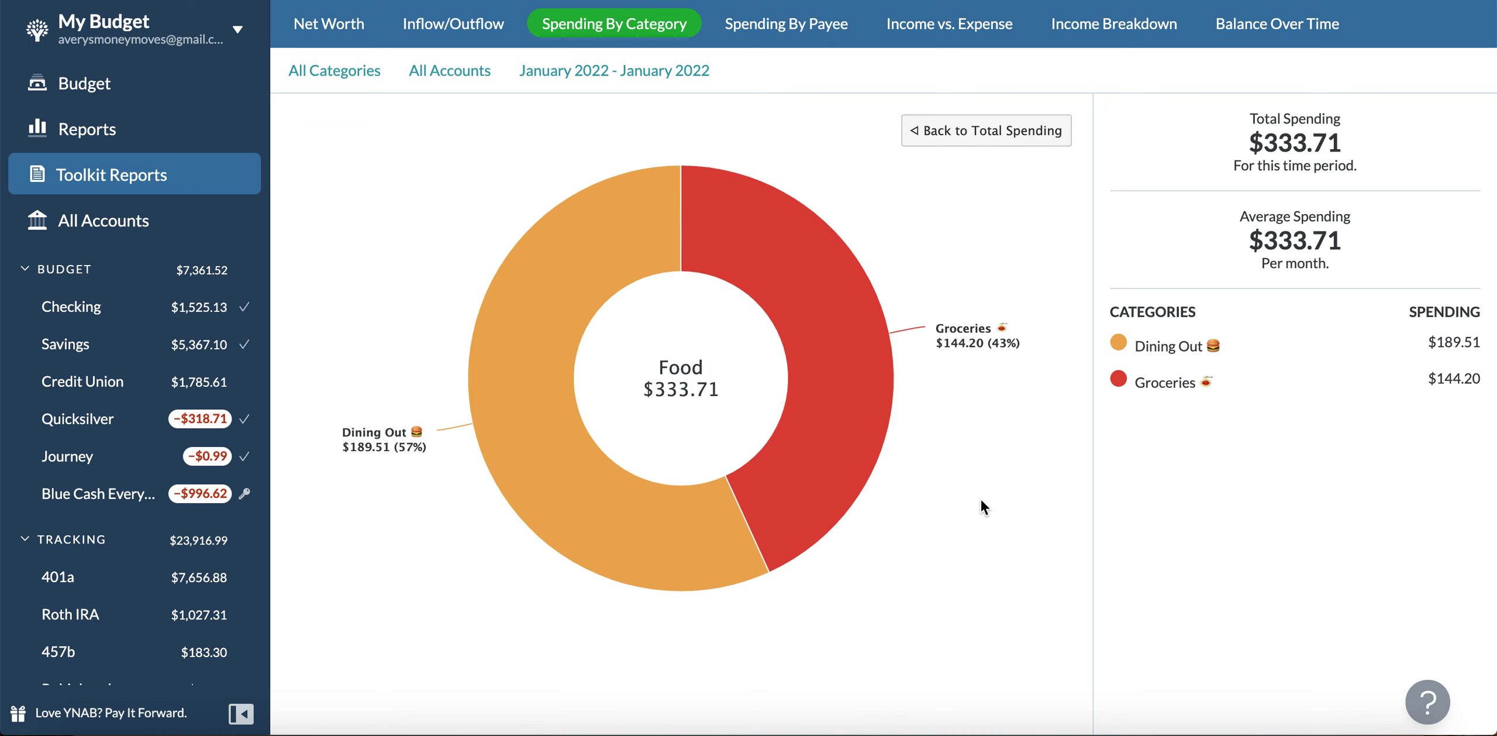
left_click(919, 133)
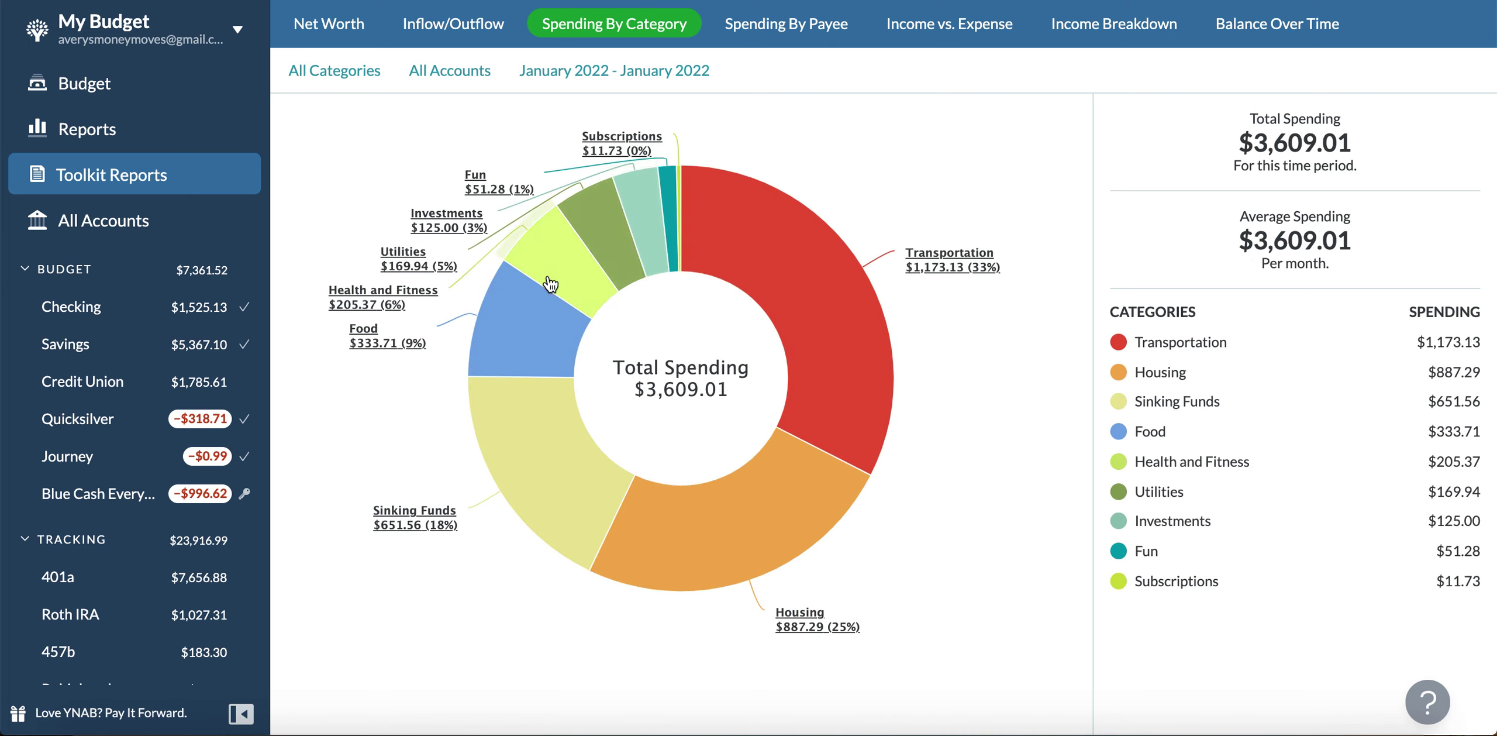
- Examine the Health and Fitness breakdown and its Medical transactions, then return to total spending
left_click(551, 263)
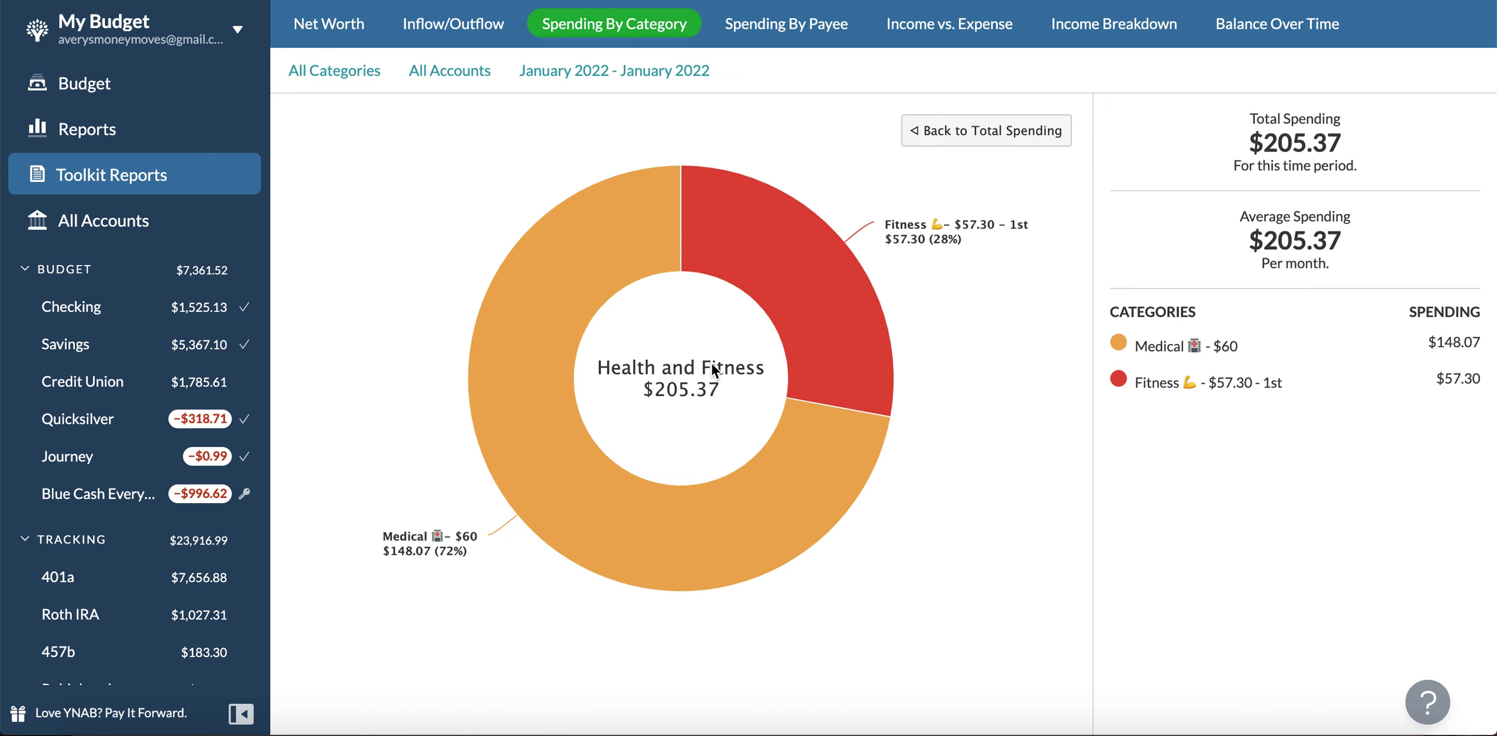
left_click(724, 577)
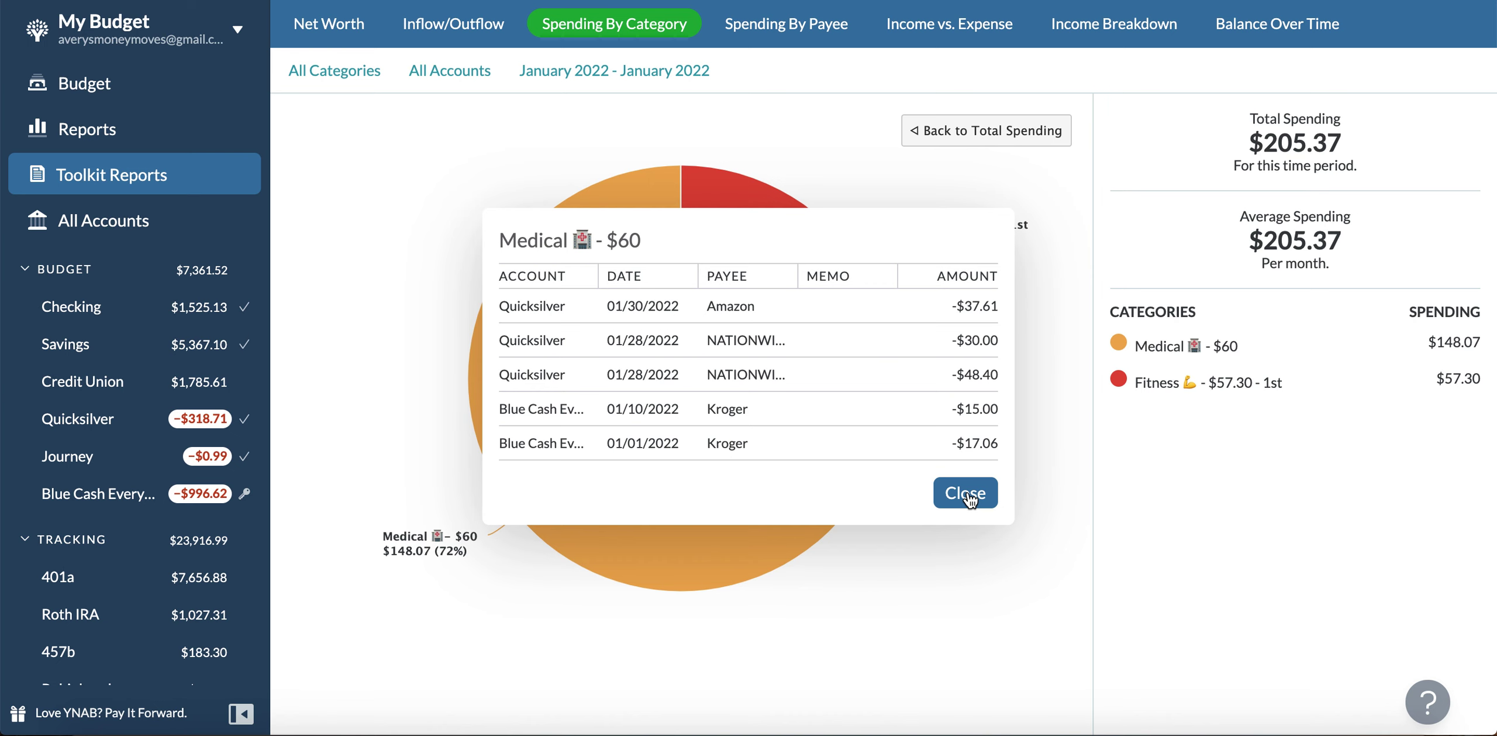
left_click(973, 129)
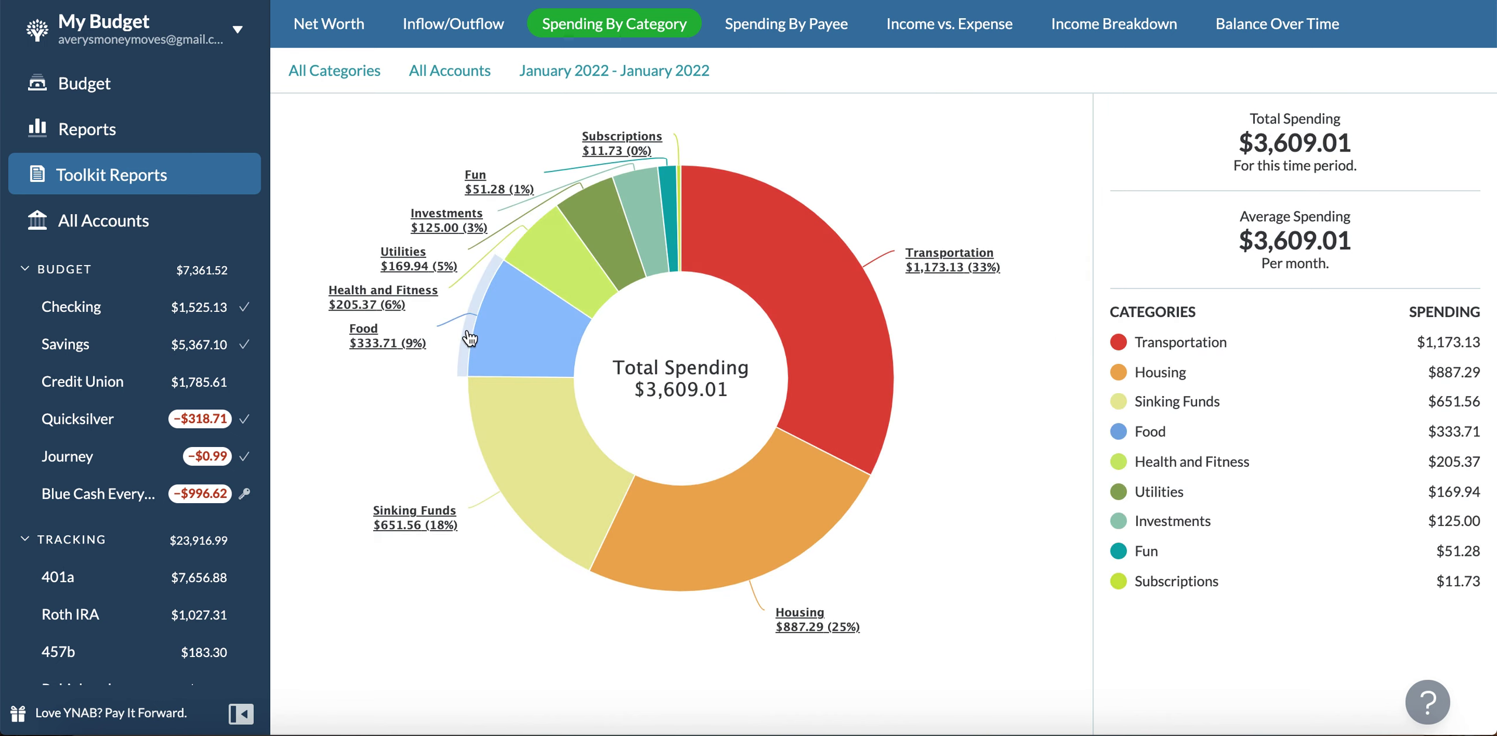
left_click(534, 270)
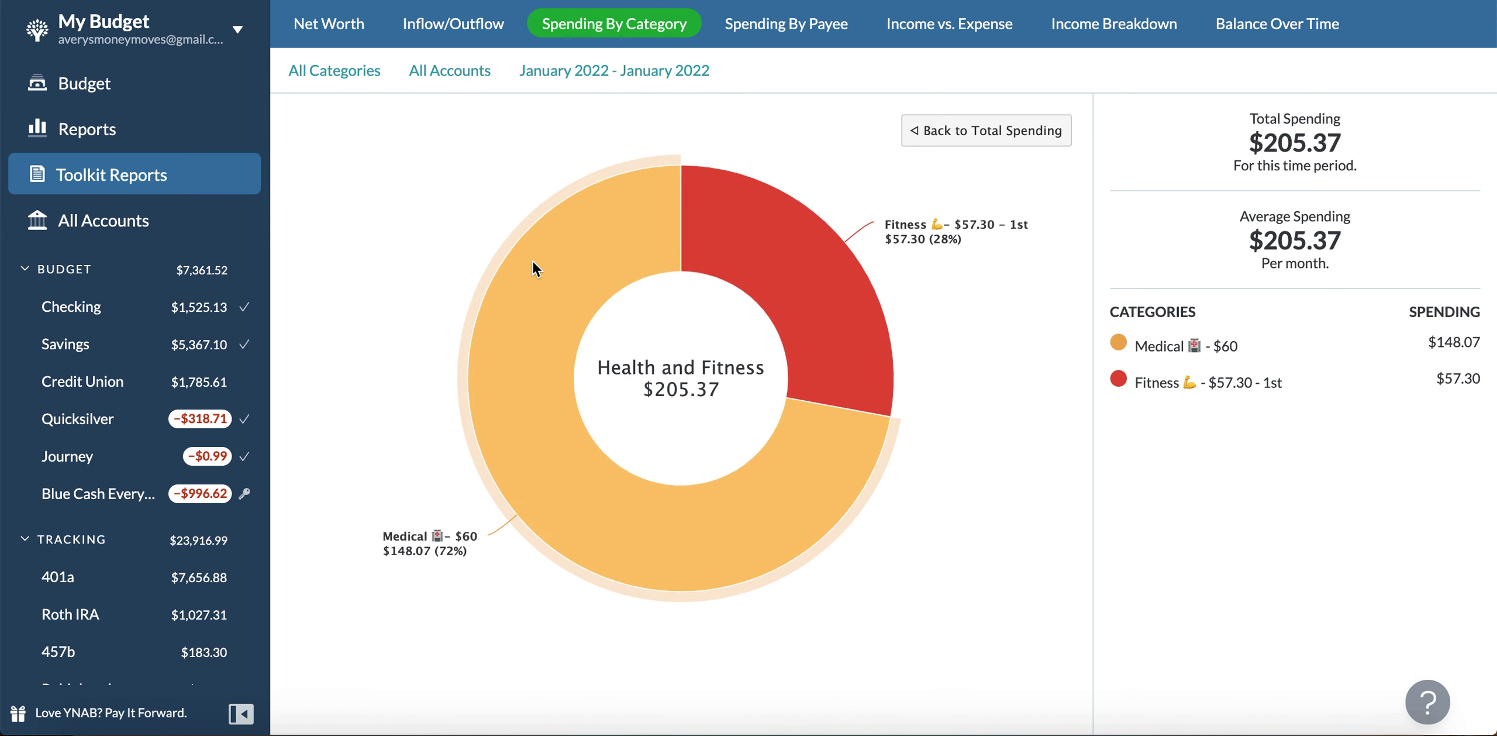
left_click(905, 130)
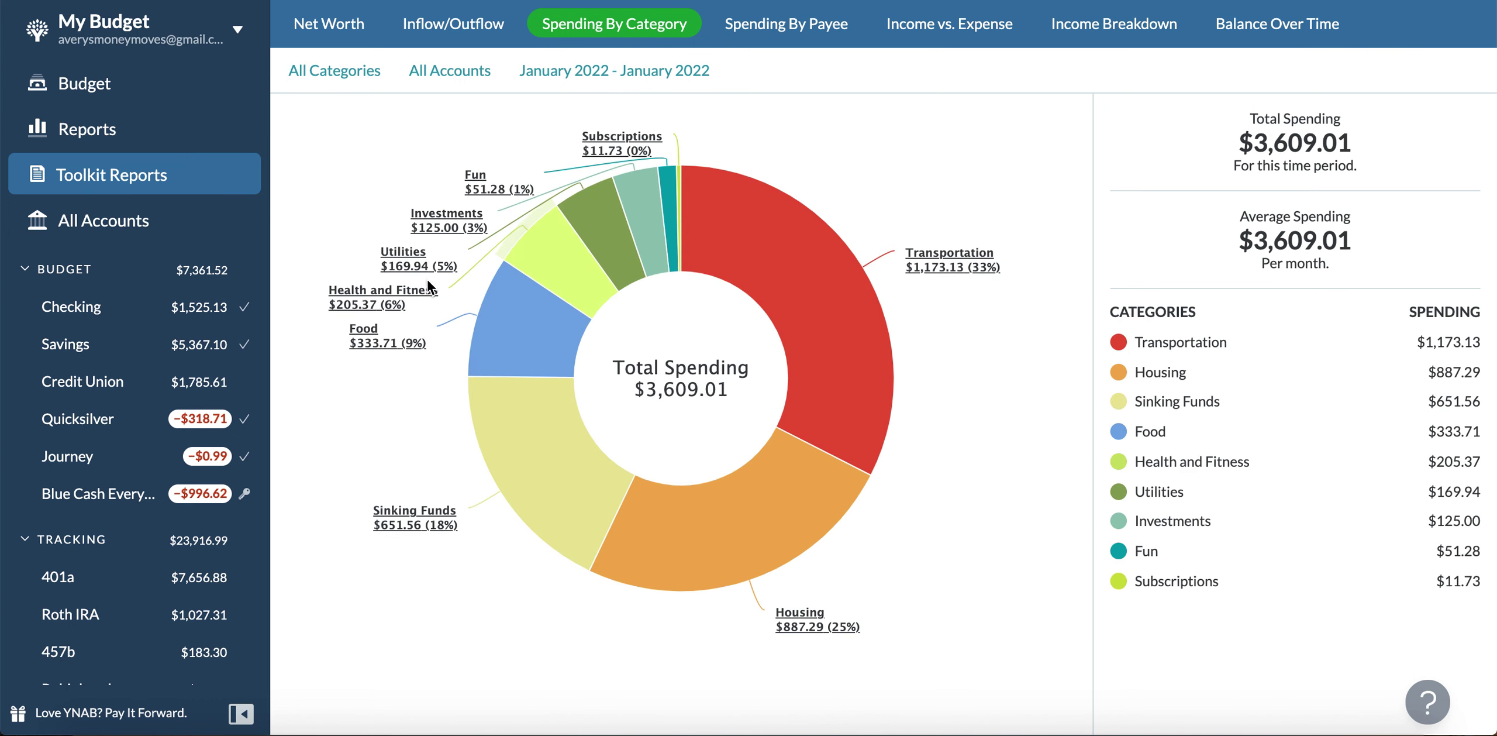
left_click(579, 251)
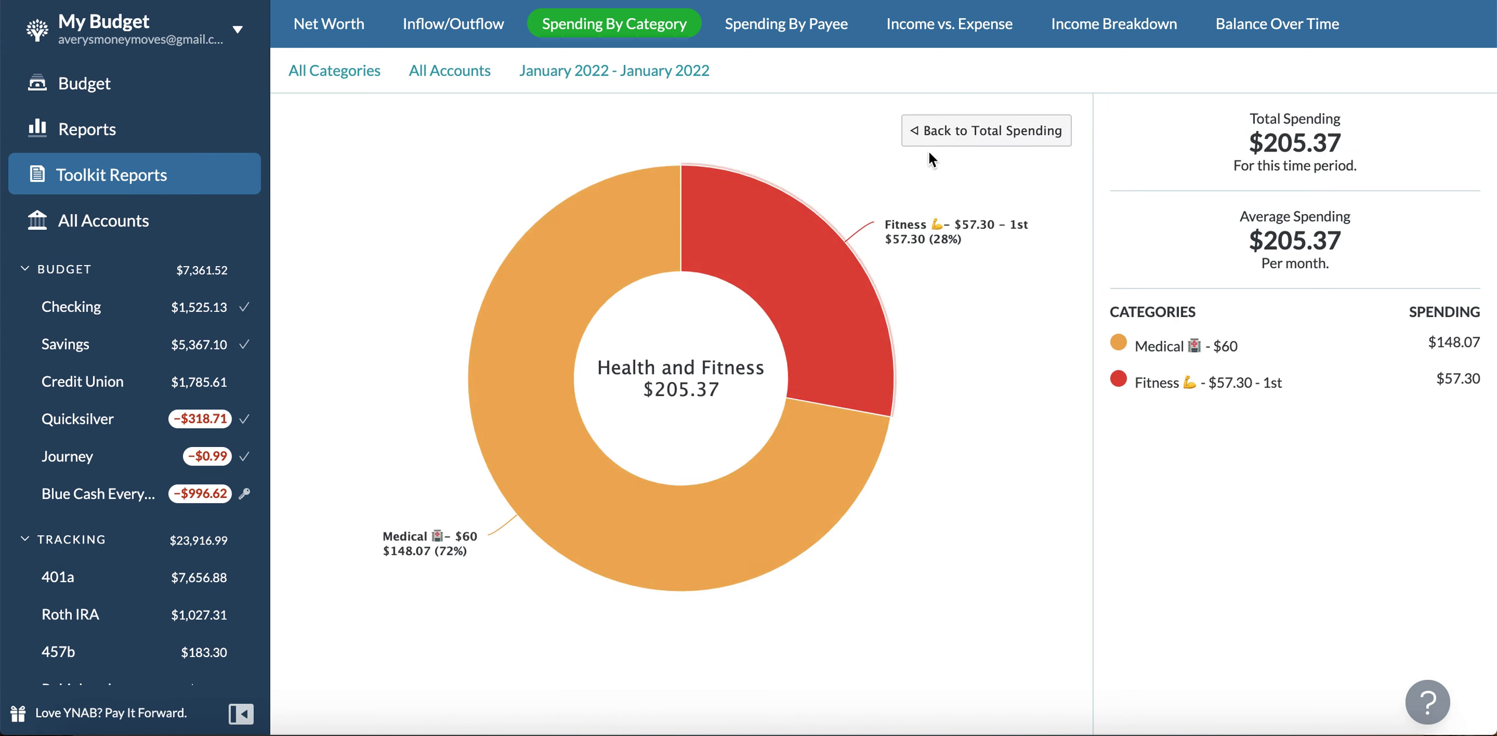
left_click(907, 133)
- View the spending breakdowns of the Utilities and Investments groups, returning to total spending after each
left_click(623, 241)
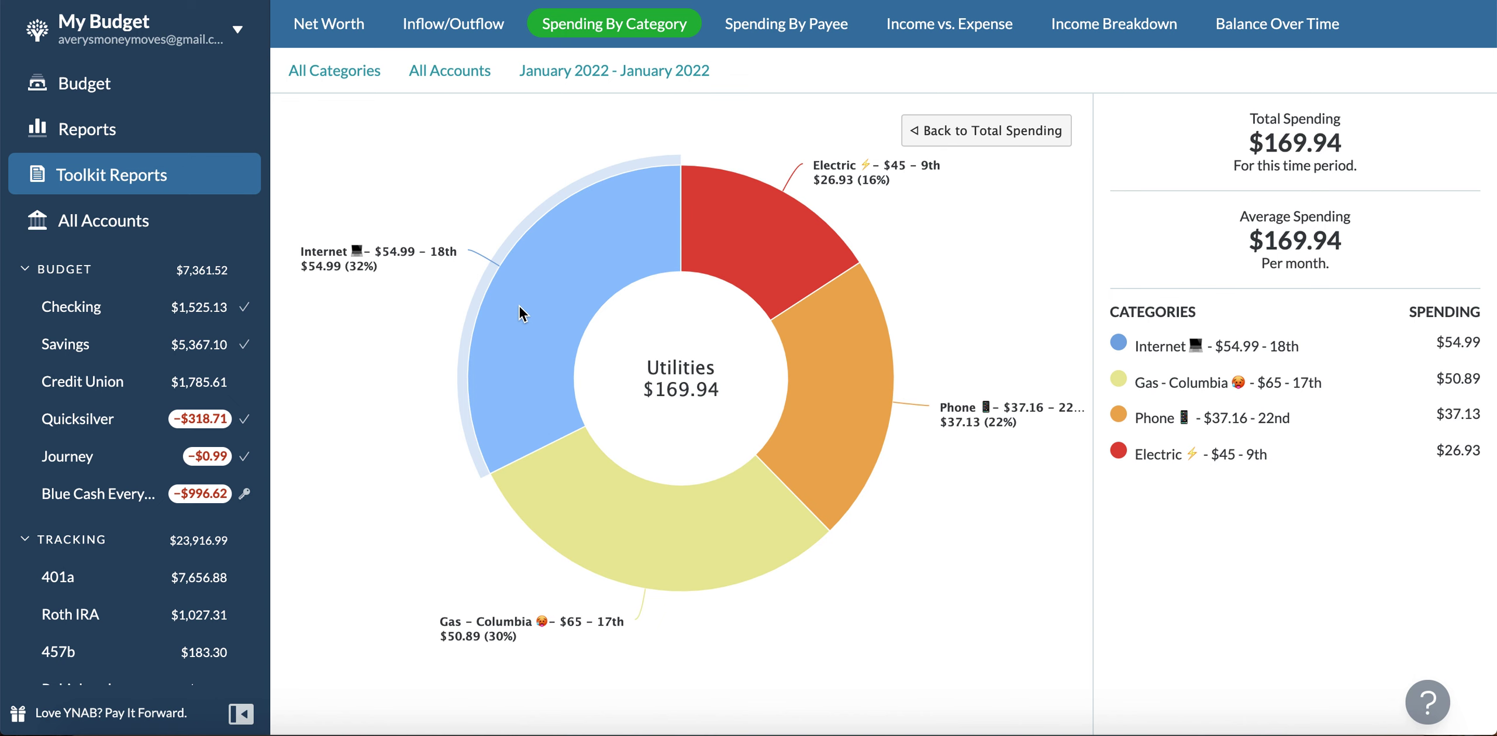
left_click(939, 134)
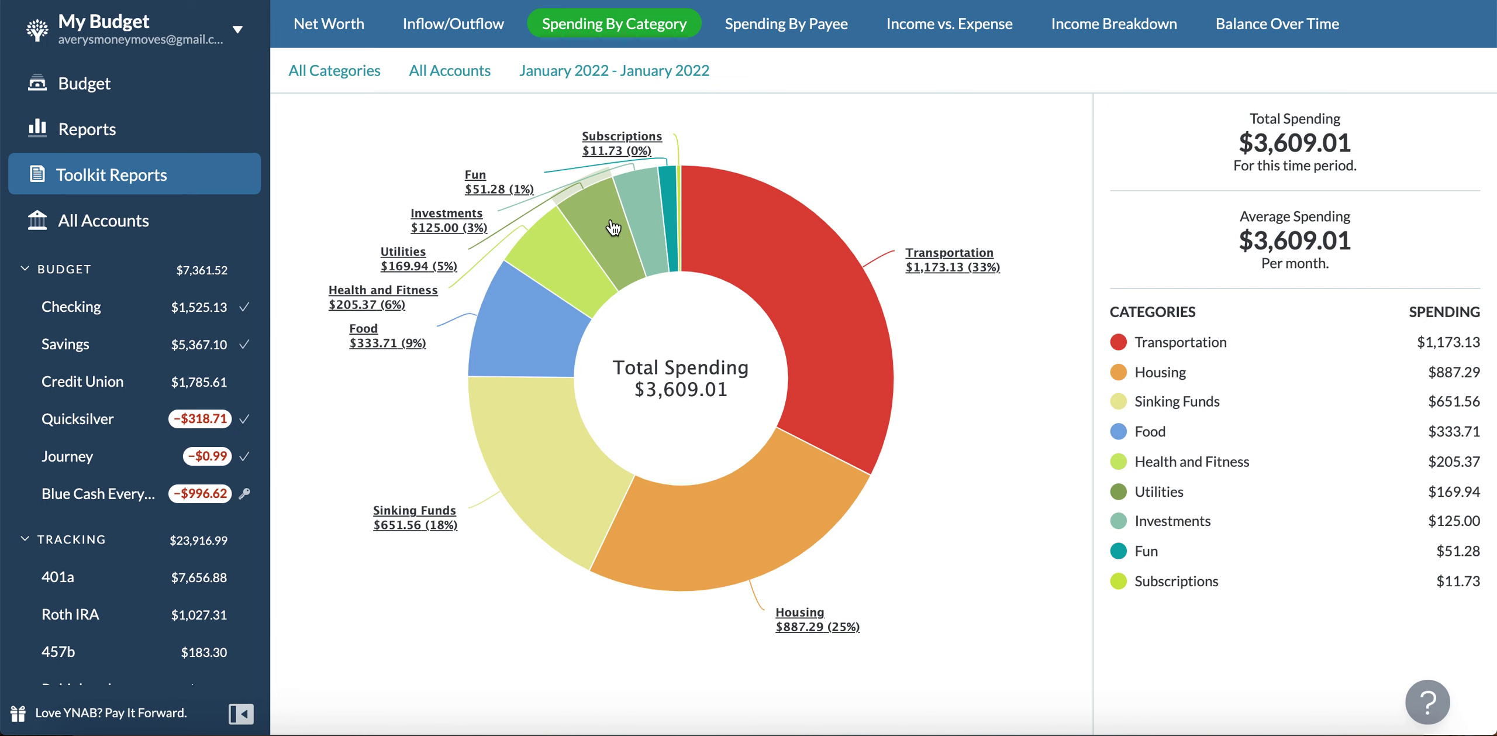
left_click(645, 211)
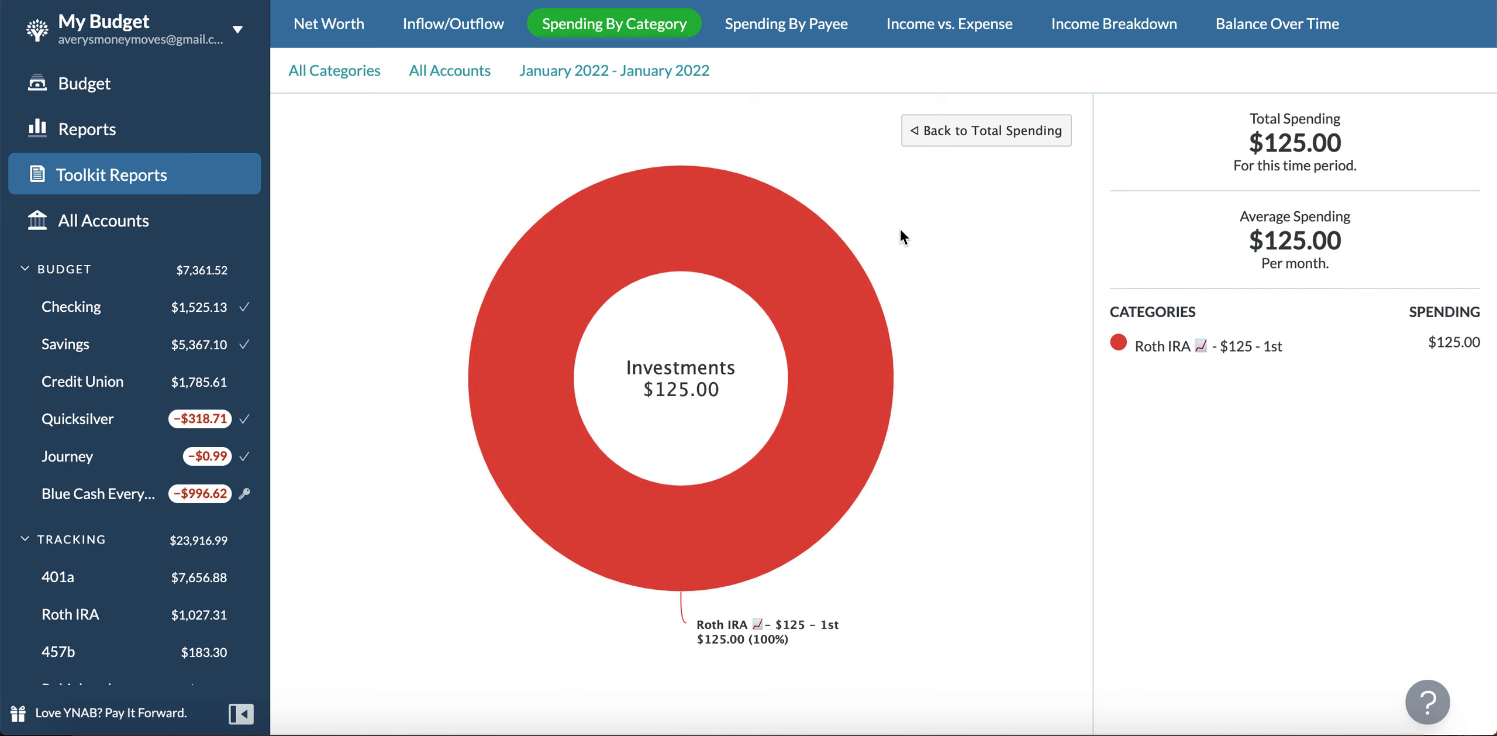
left_click(907, 129)
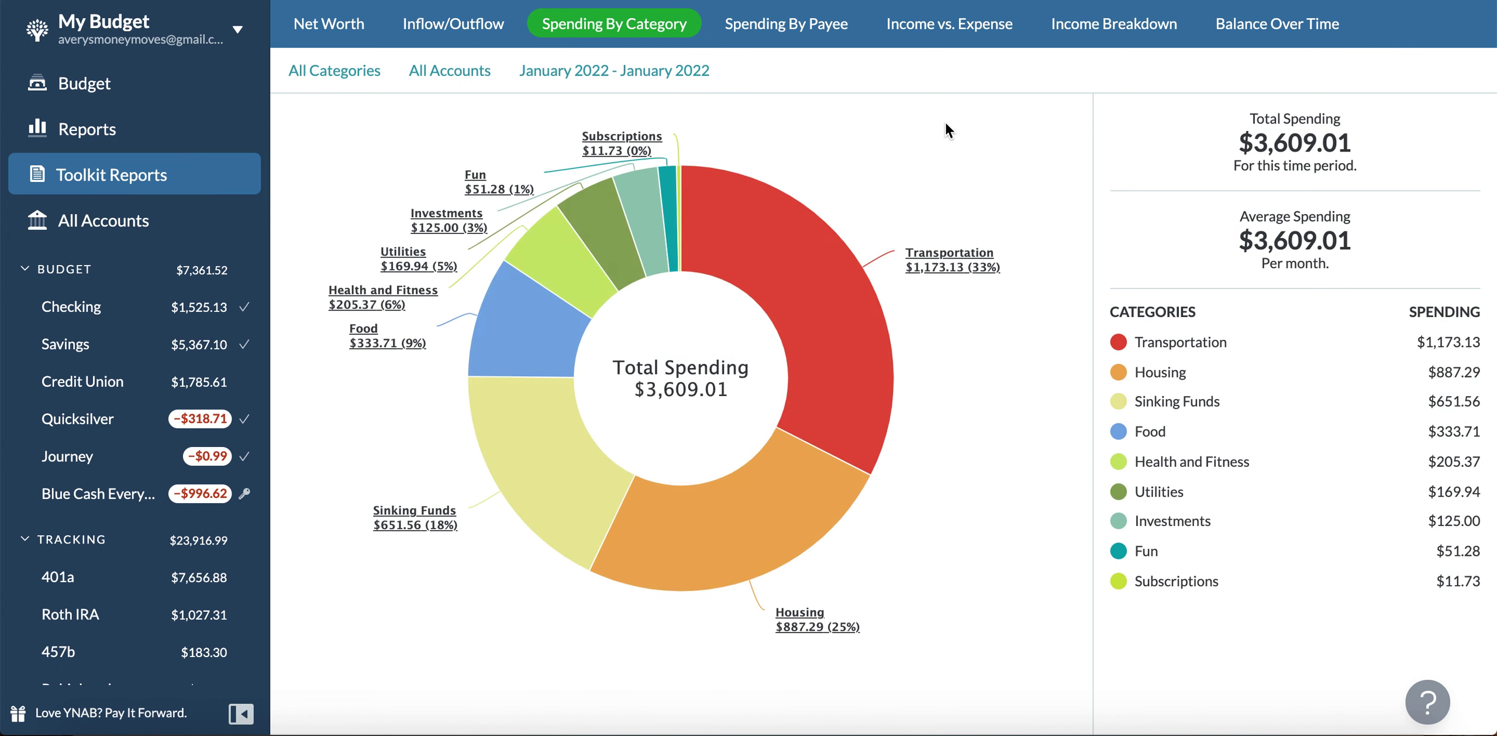
- Examine the Fun Money transactions within the Fun category group and return to total spending
left_click(673, 193)
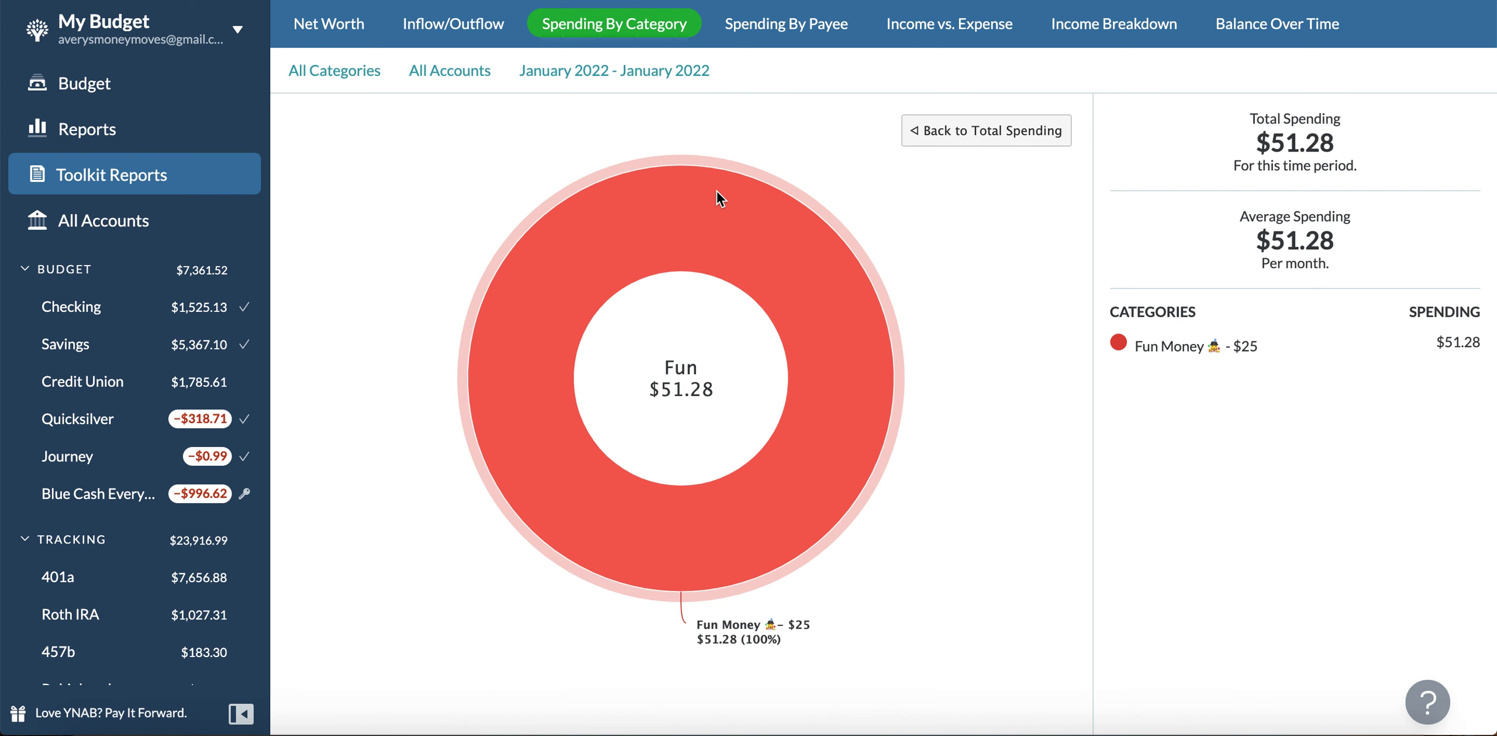
left_click(771, 213)
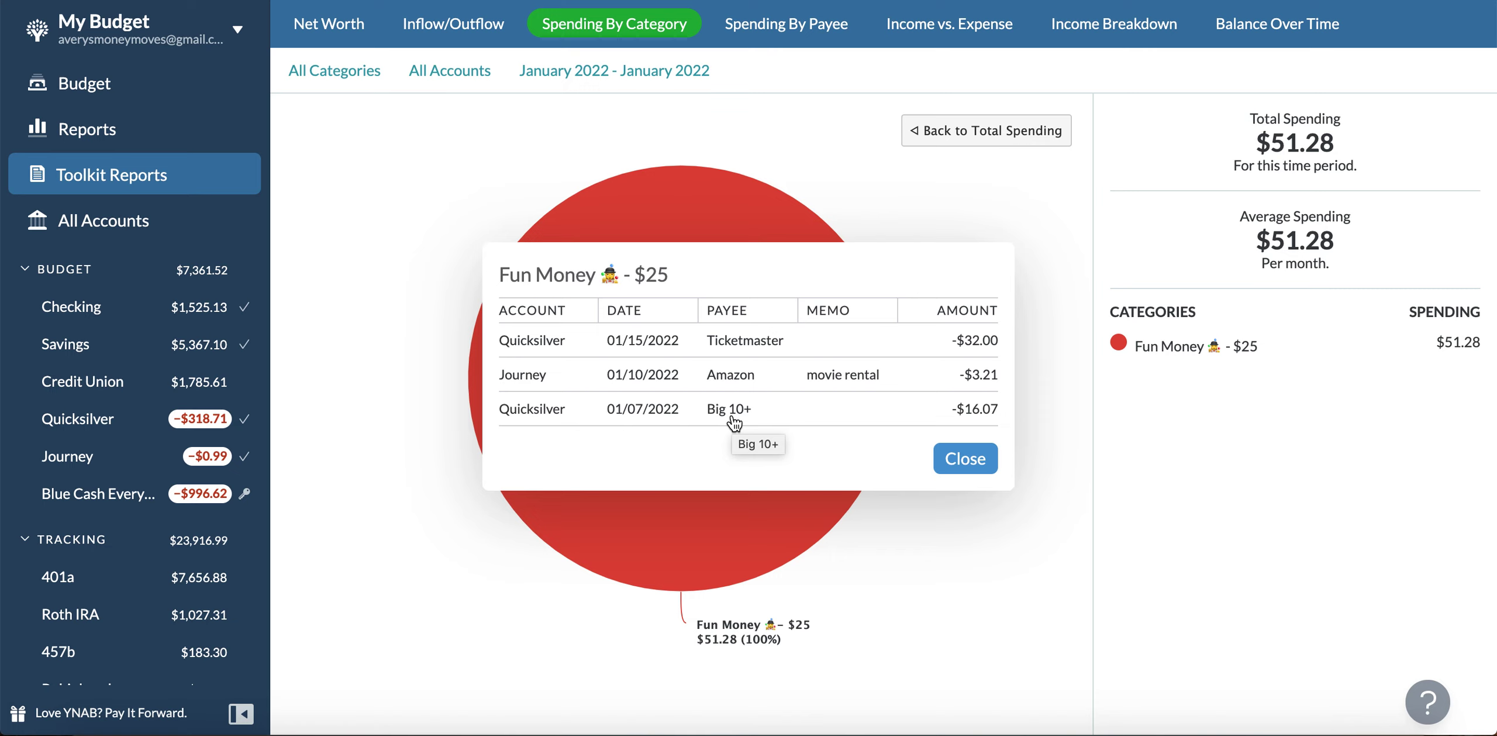
left_click(988, 459)
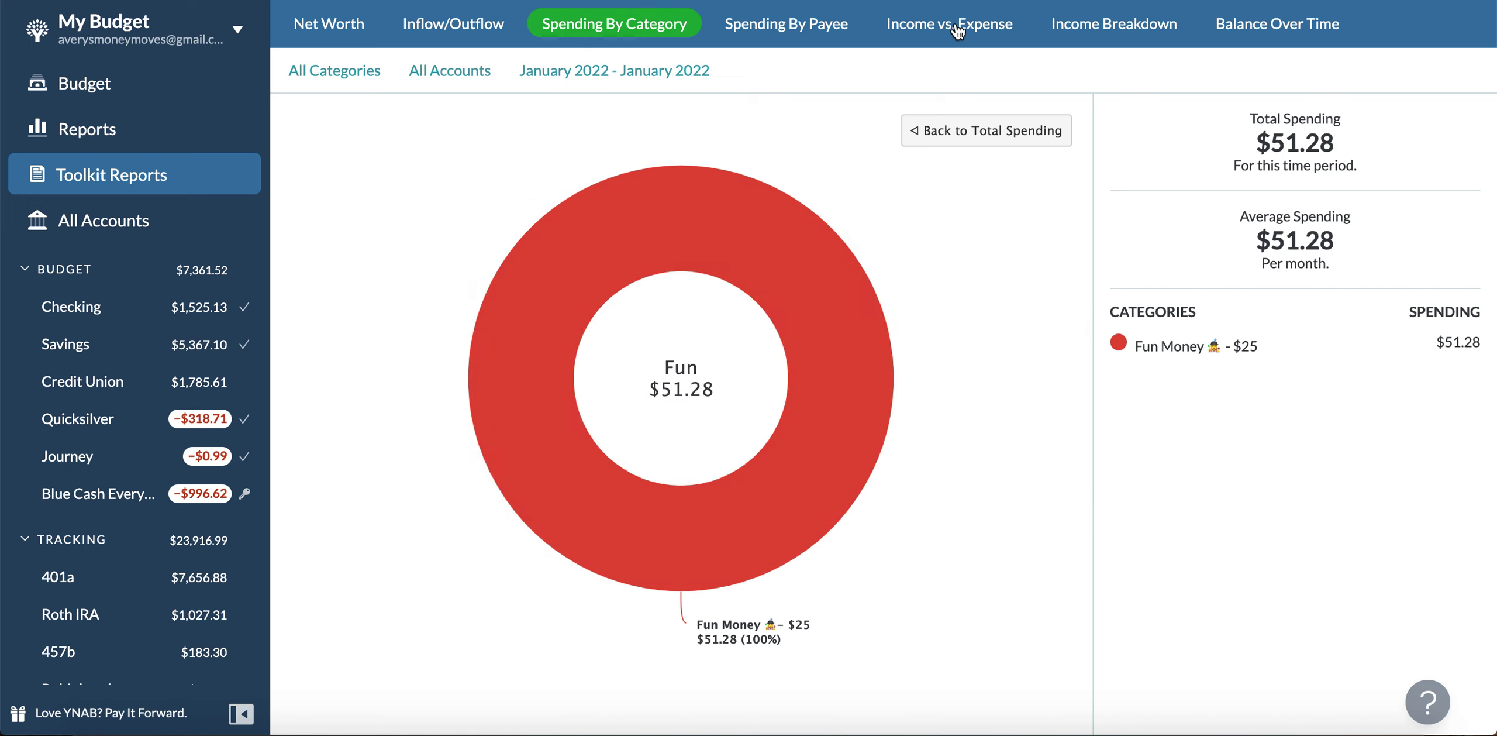
left_click(934, 134)
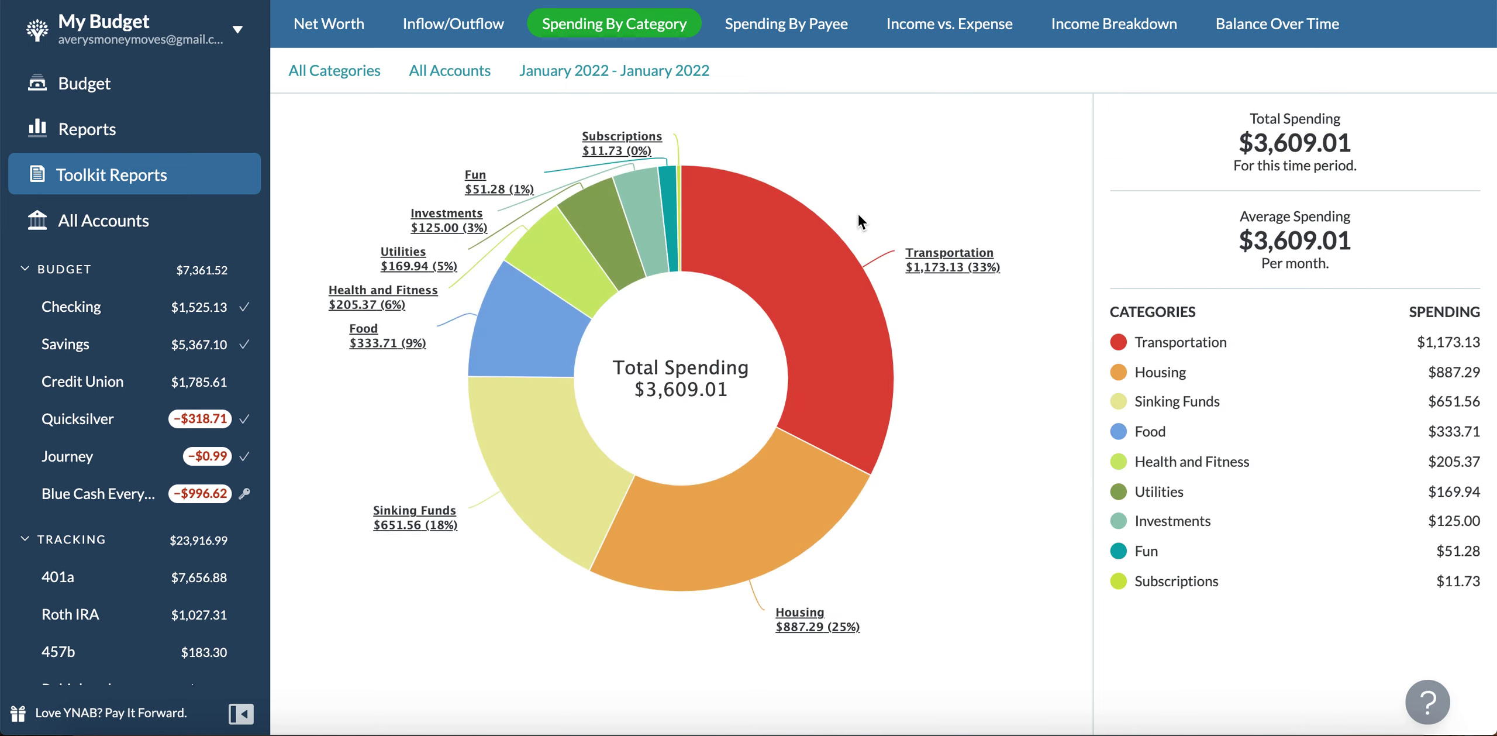
- Examine the Subscriptions transactions and revisit the Sinking Funds breakdown, ending at the total spending overview
left_click(679, 173)
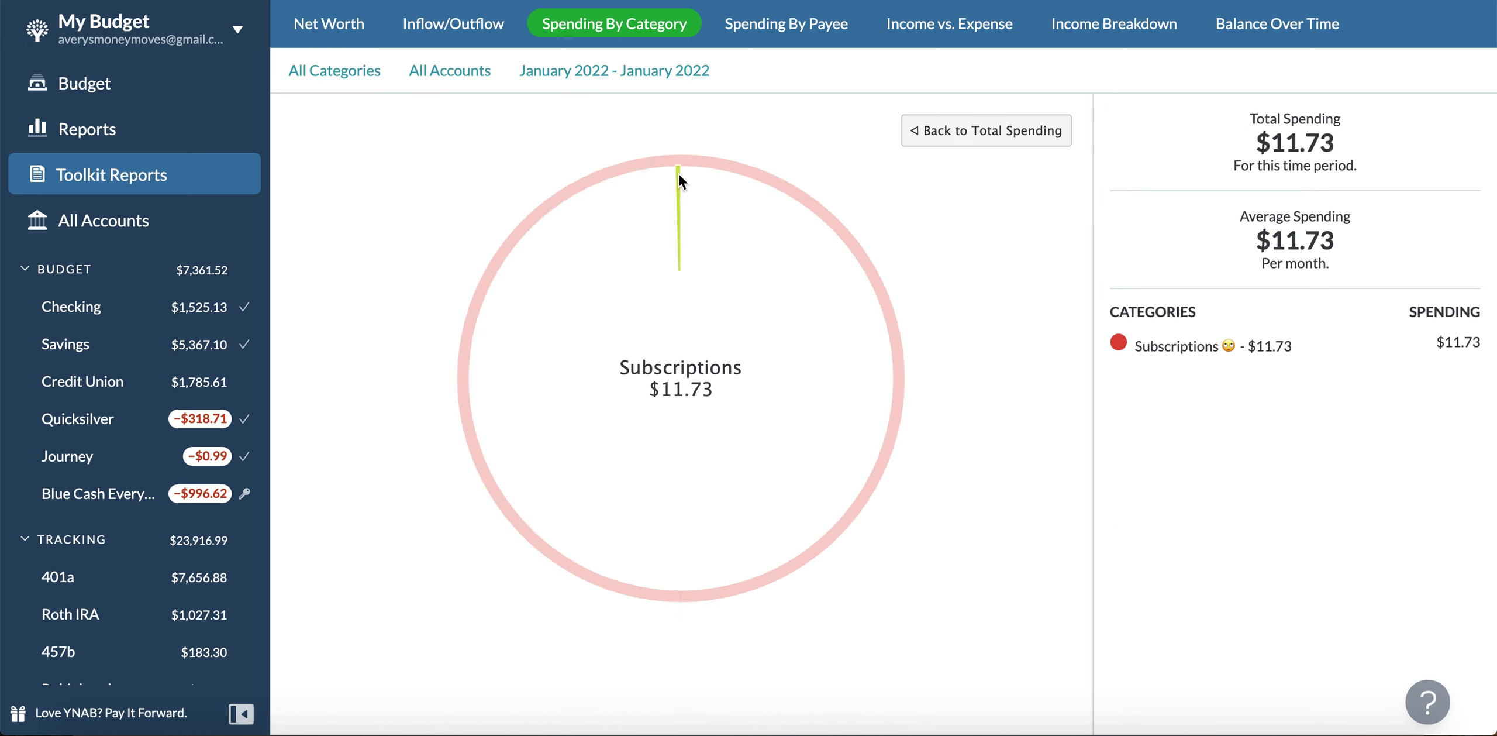
left_click(812, 243)
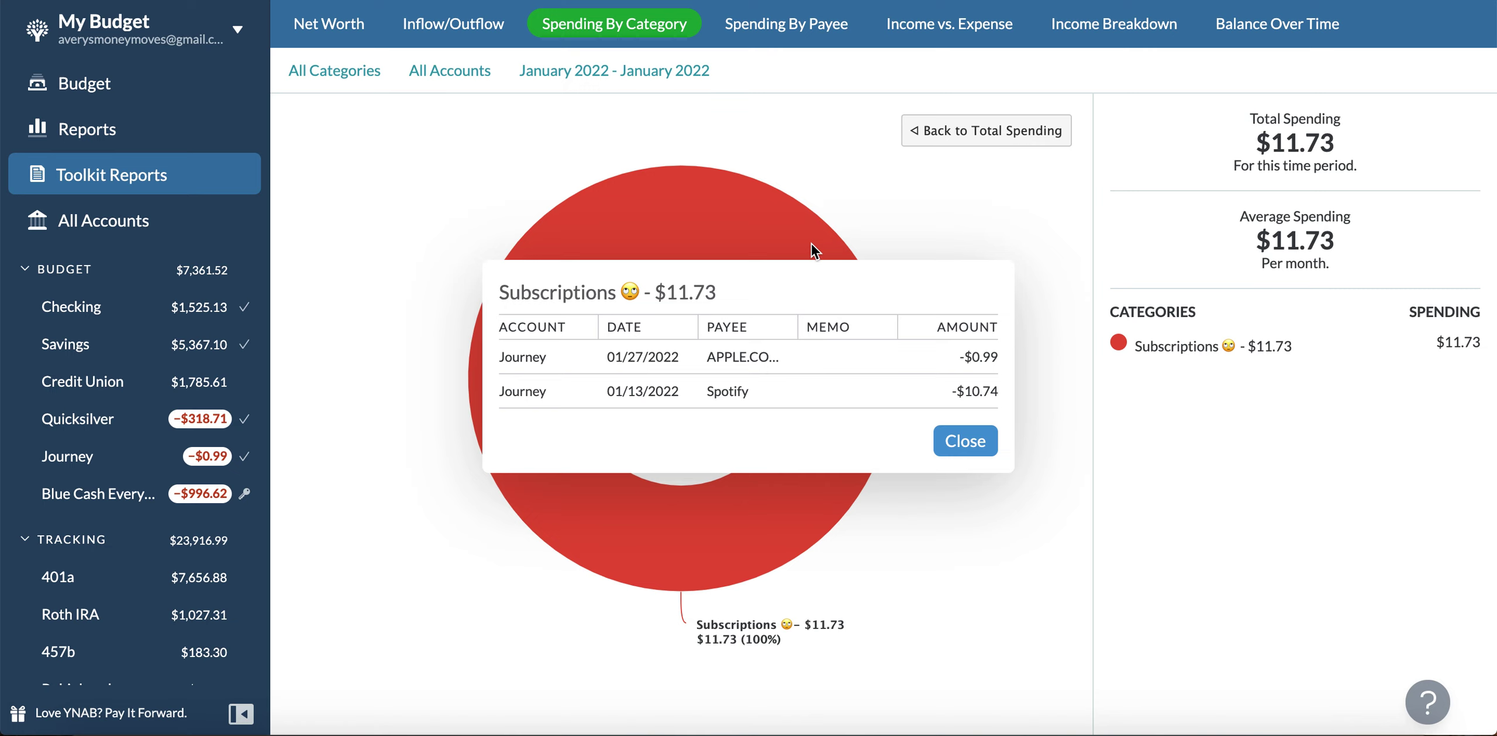
left_click(899, 206)
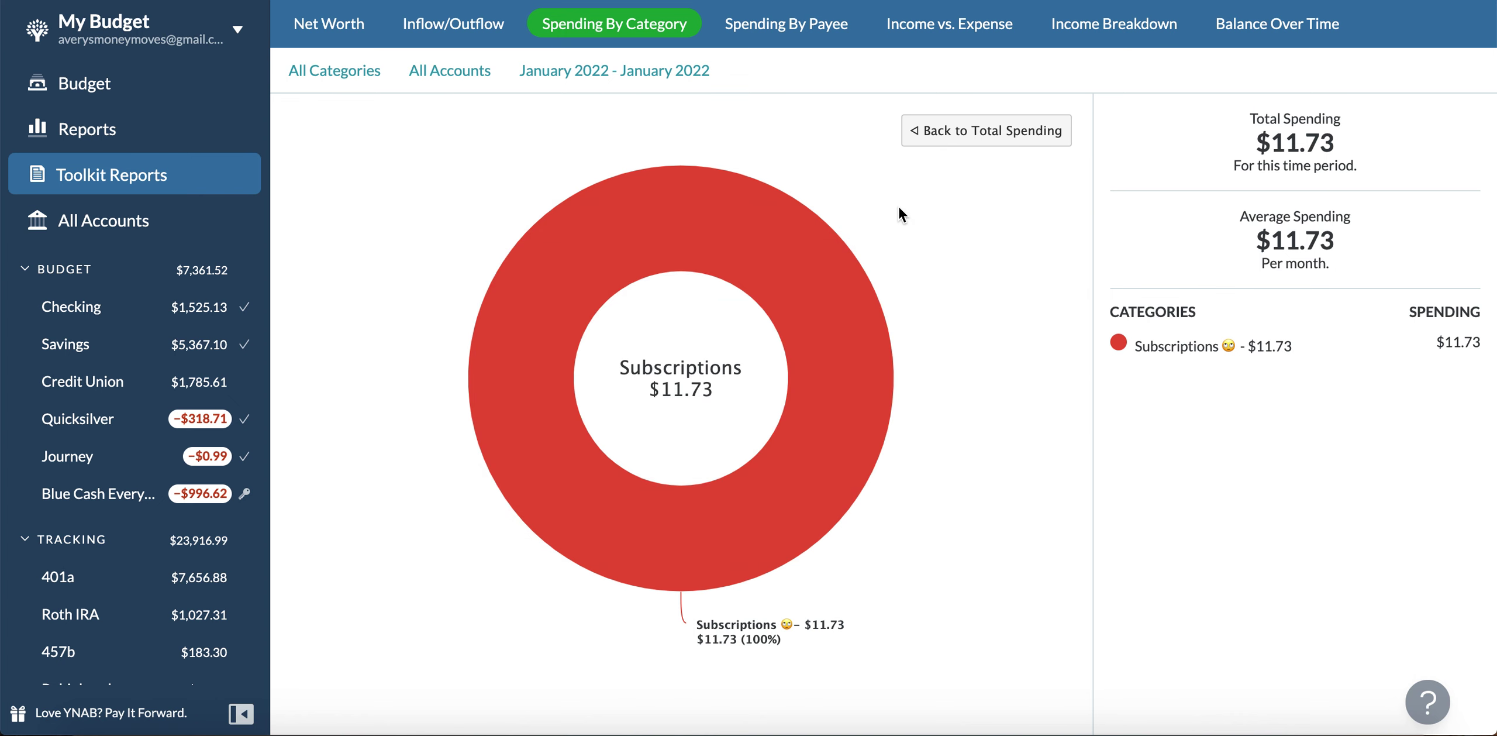
left_click(939, 135)
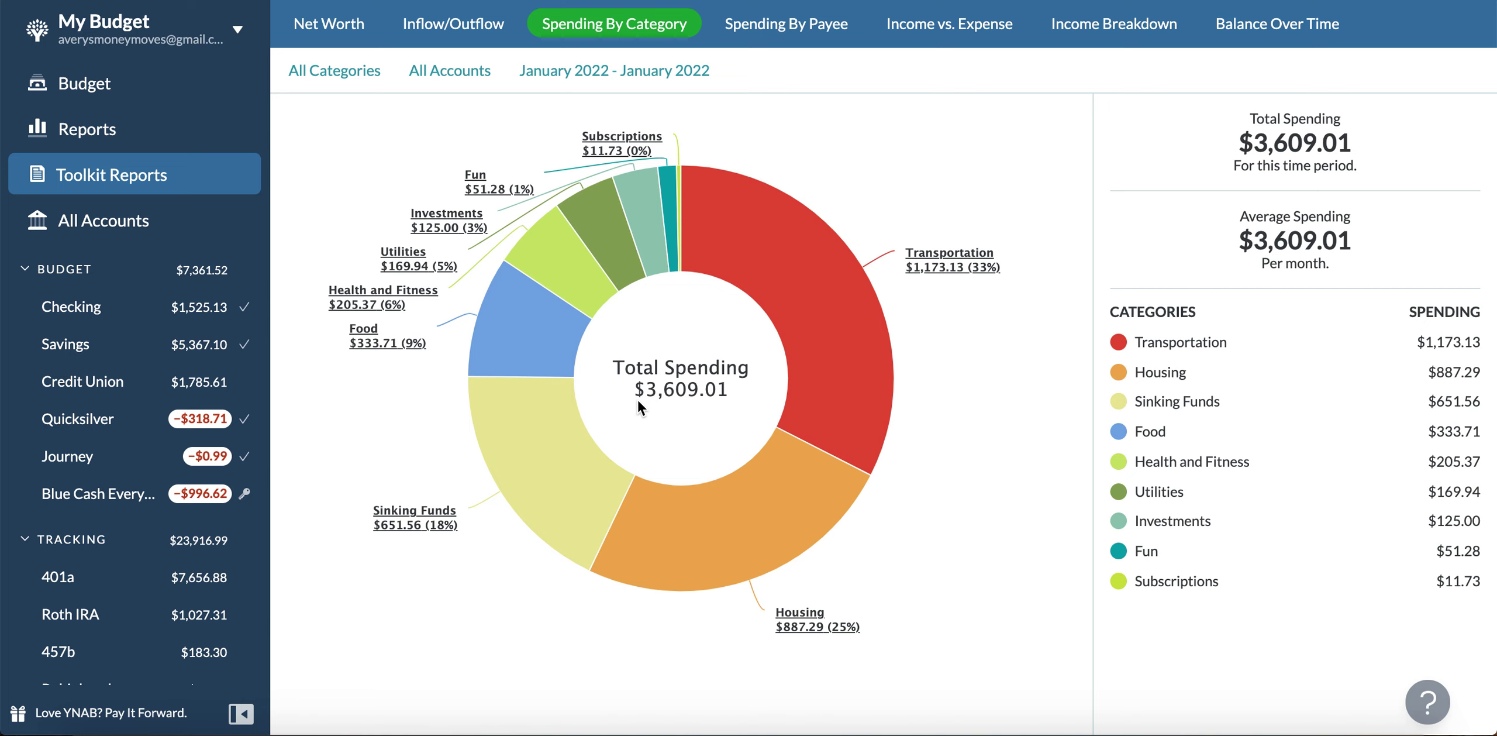
left_click(560, 467)
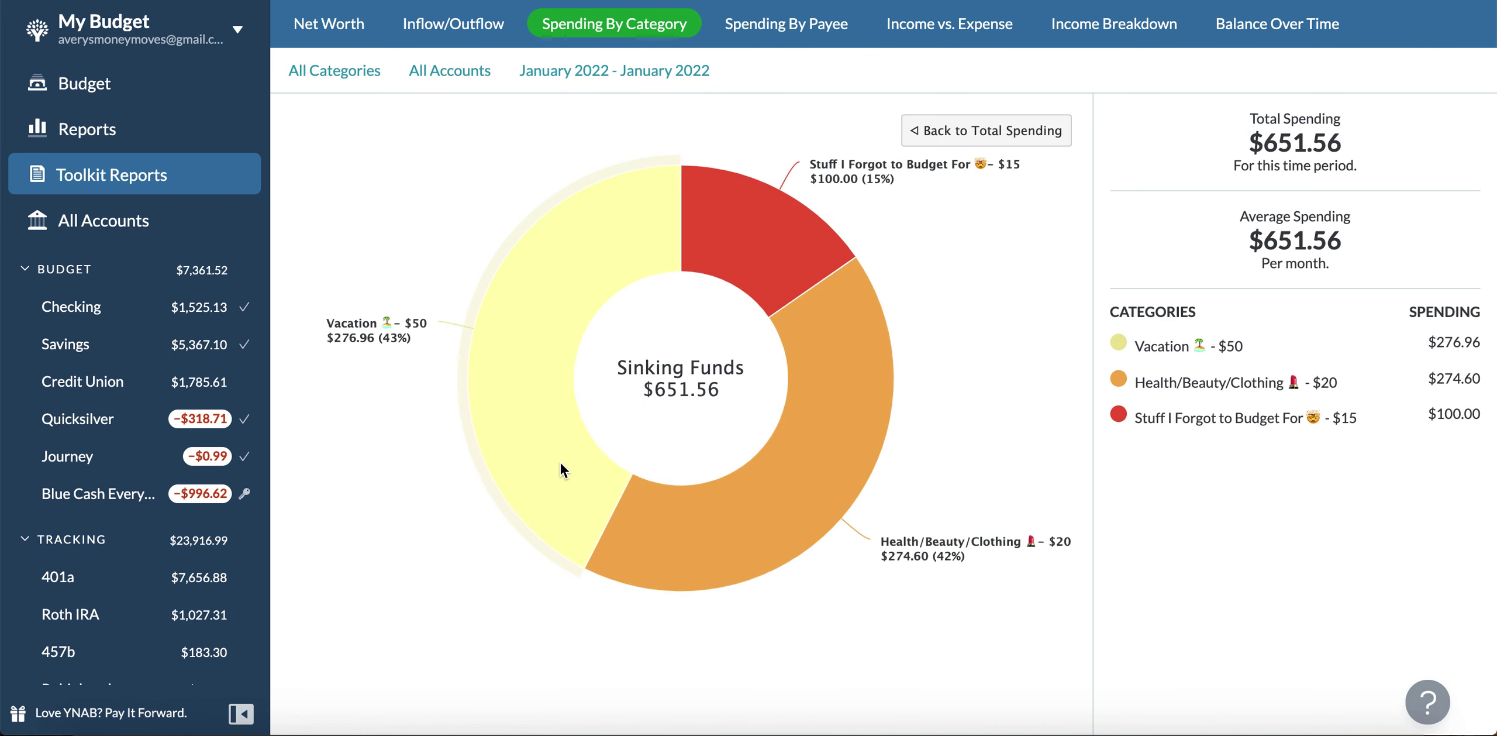
left_click(984, 138)
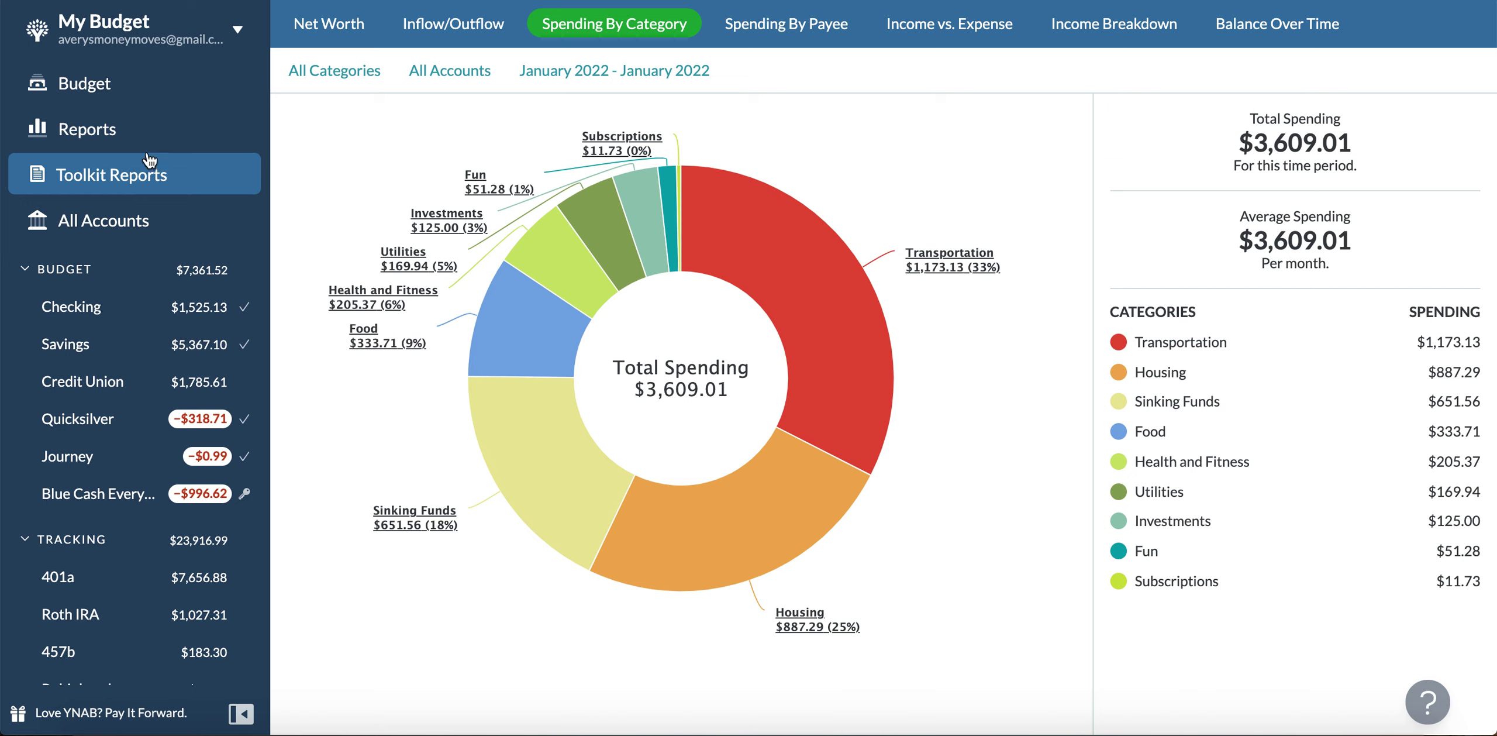
- Collapse the budget accounts list and review the registers of the tracking accounts My Car, Robinhood, 457b, Roth IRA and 401a
left_click(26, 269)
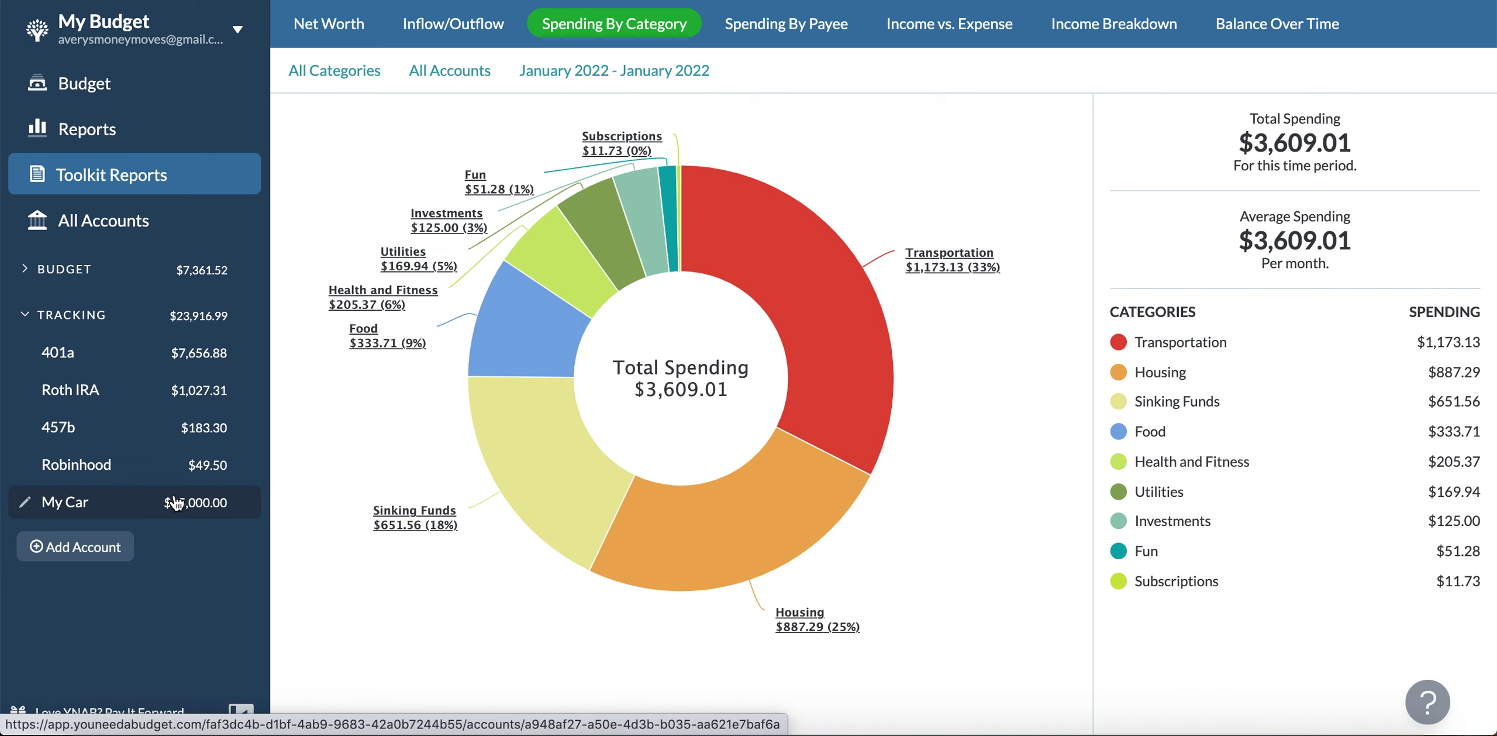
left_click(117, 509)
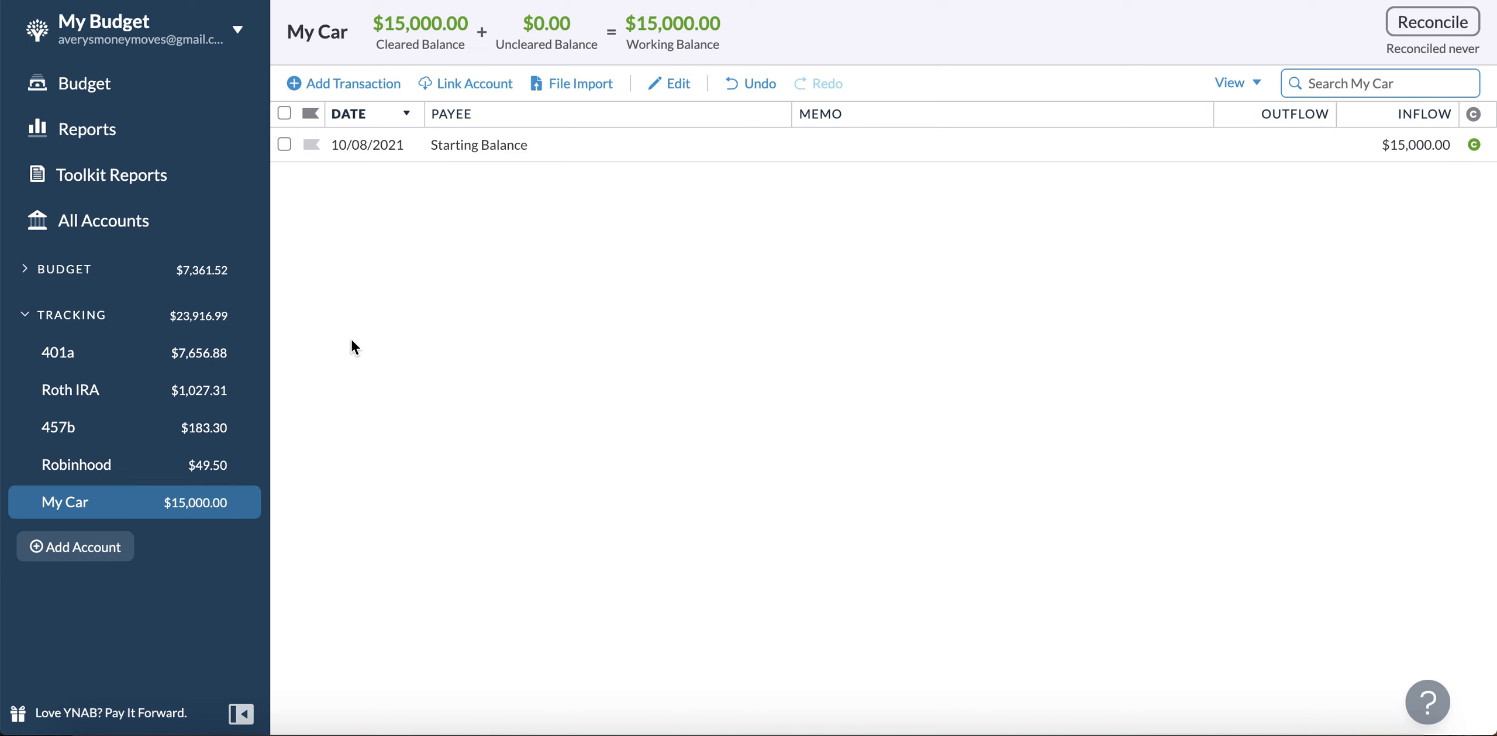
left_click(95, 468)
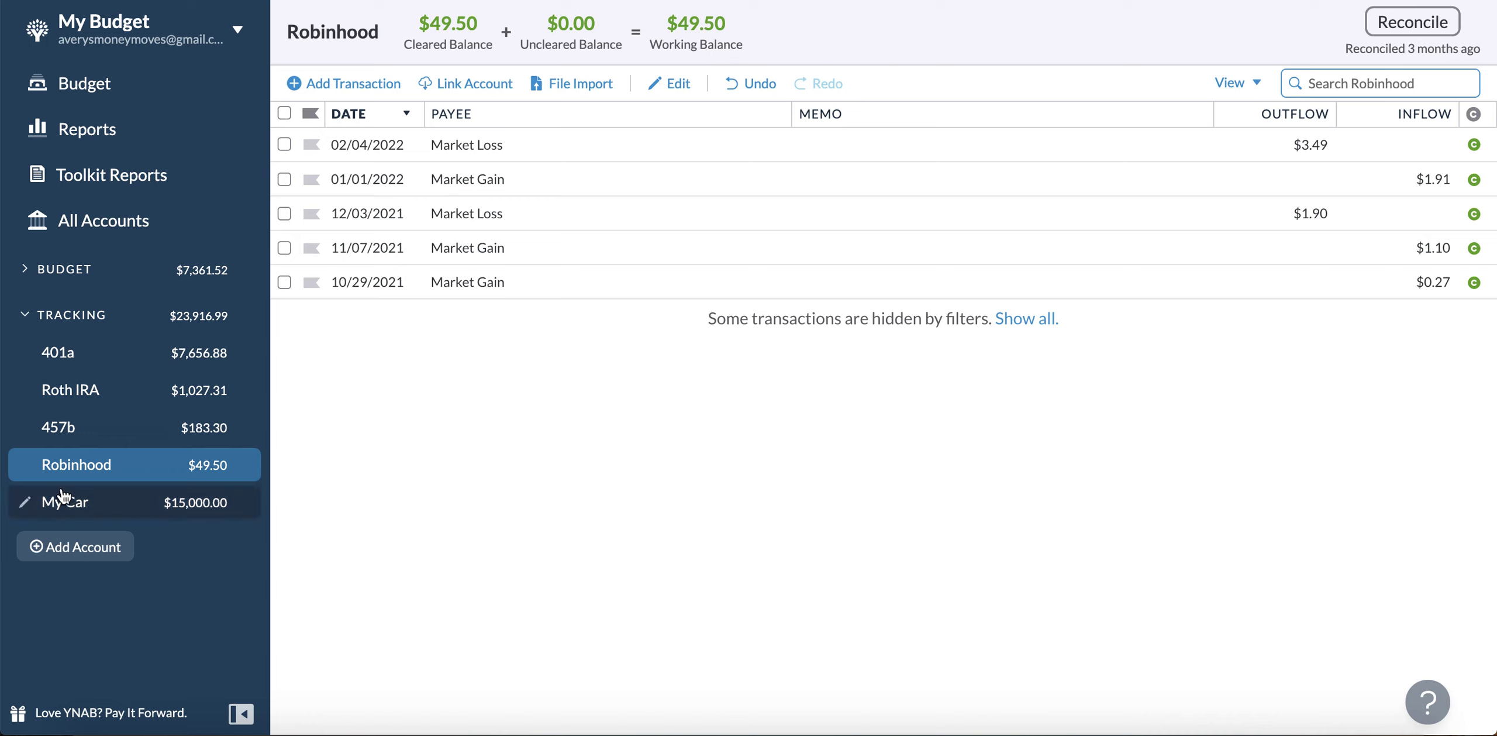
left_click(77, 440)
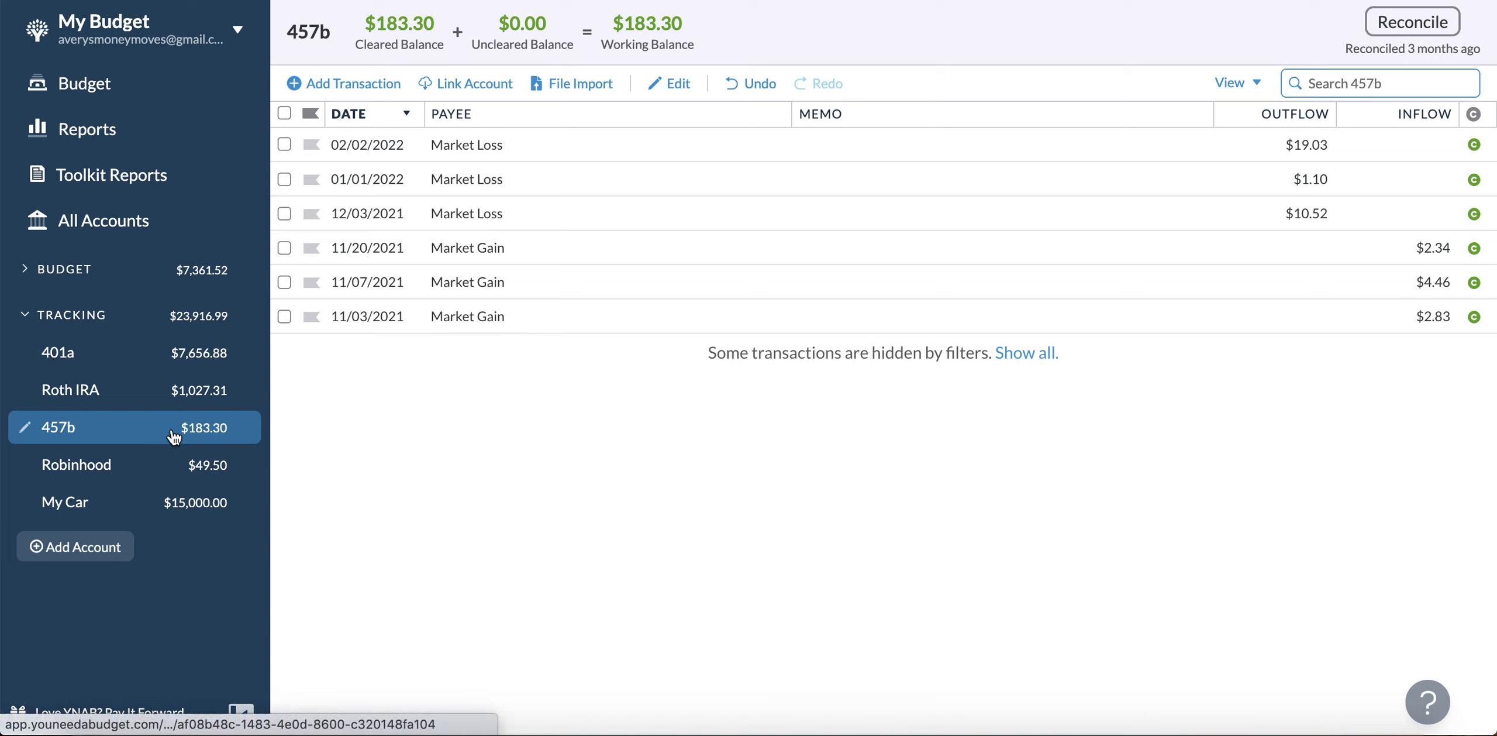
left_click(148, 392)
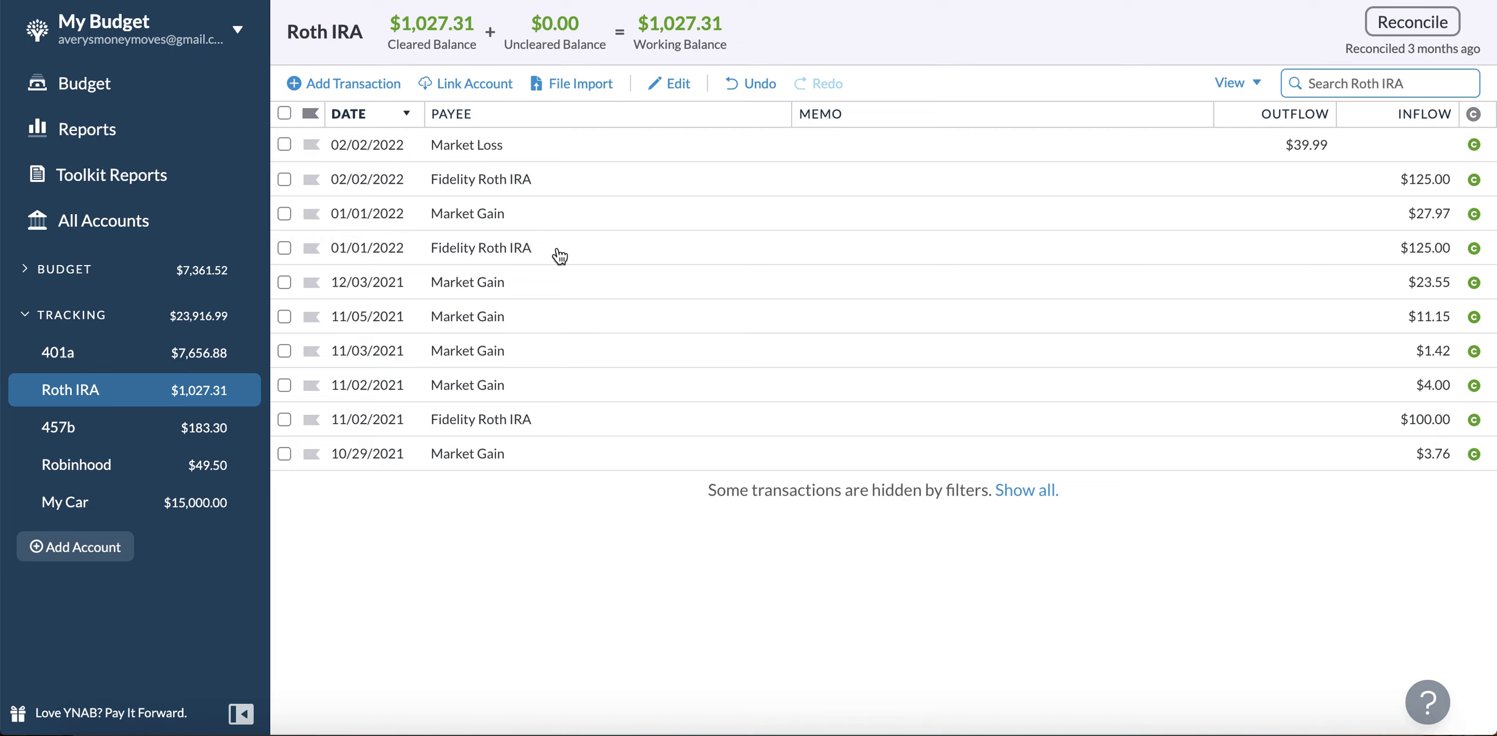
left_click(141, 350)
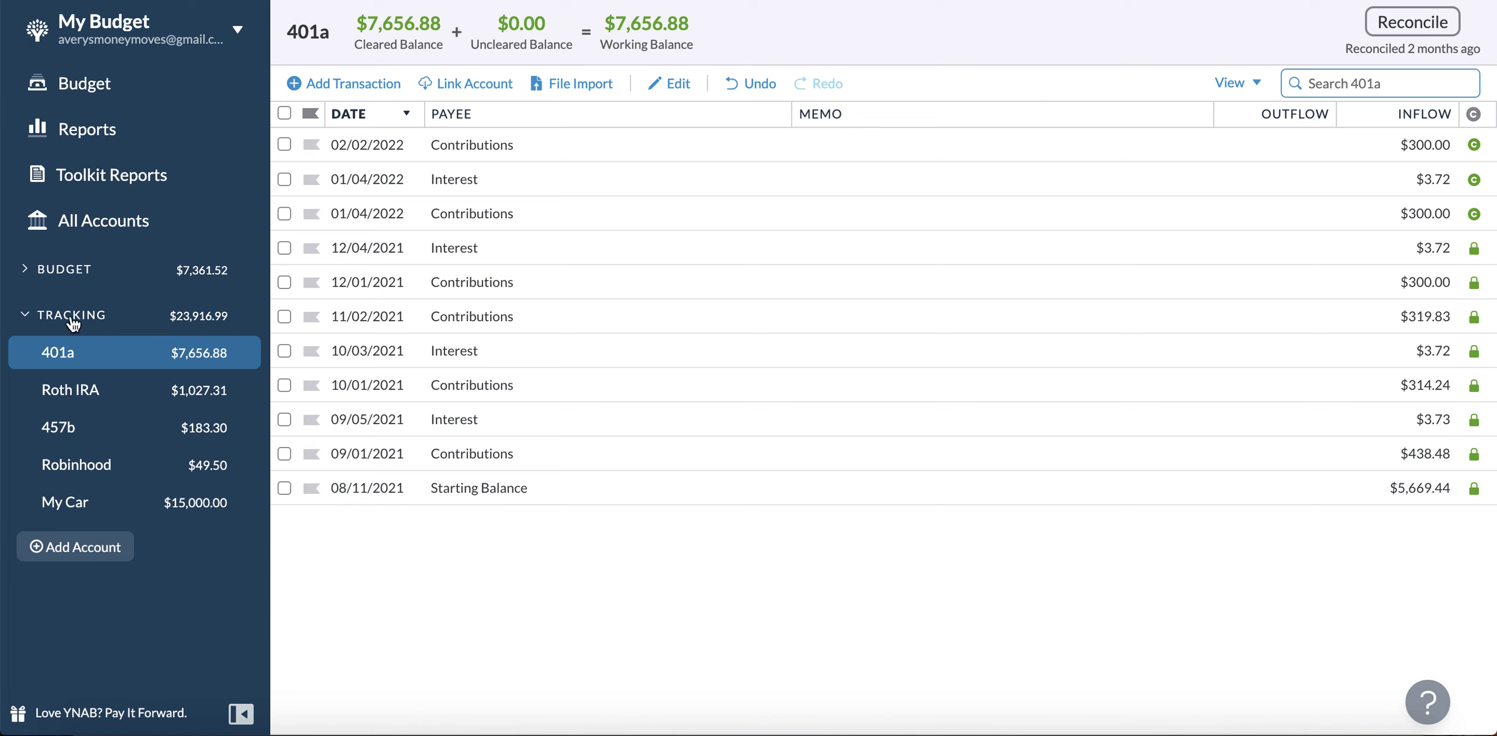
- Collapse the tracking accounts list and view the Net Worth report for Dec 2021–Feb 2022
left_click(26, 320)
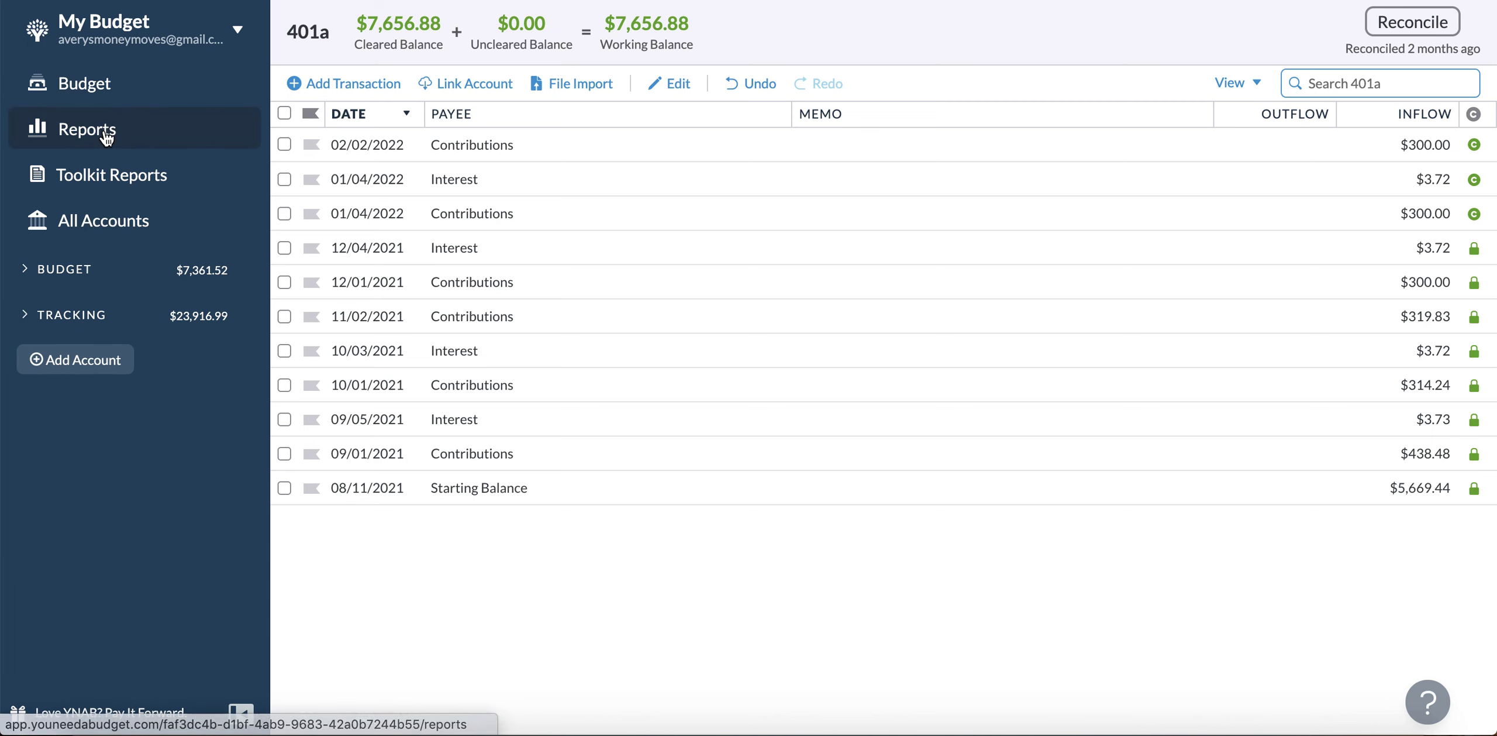
left_click(84, 127)
left_click(453, 39)
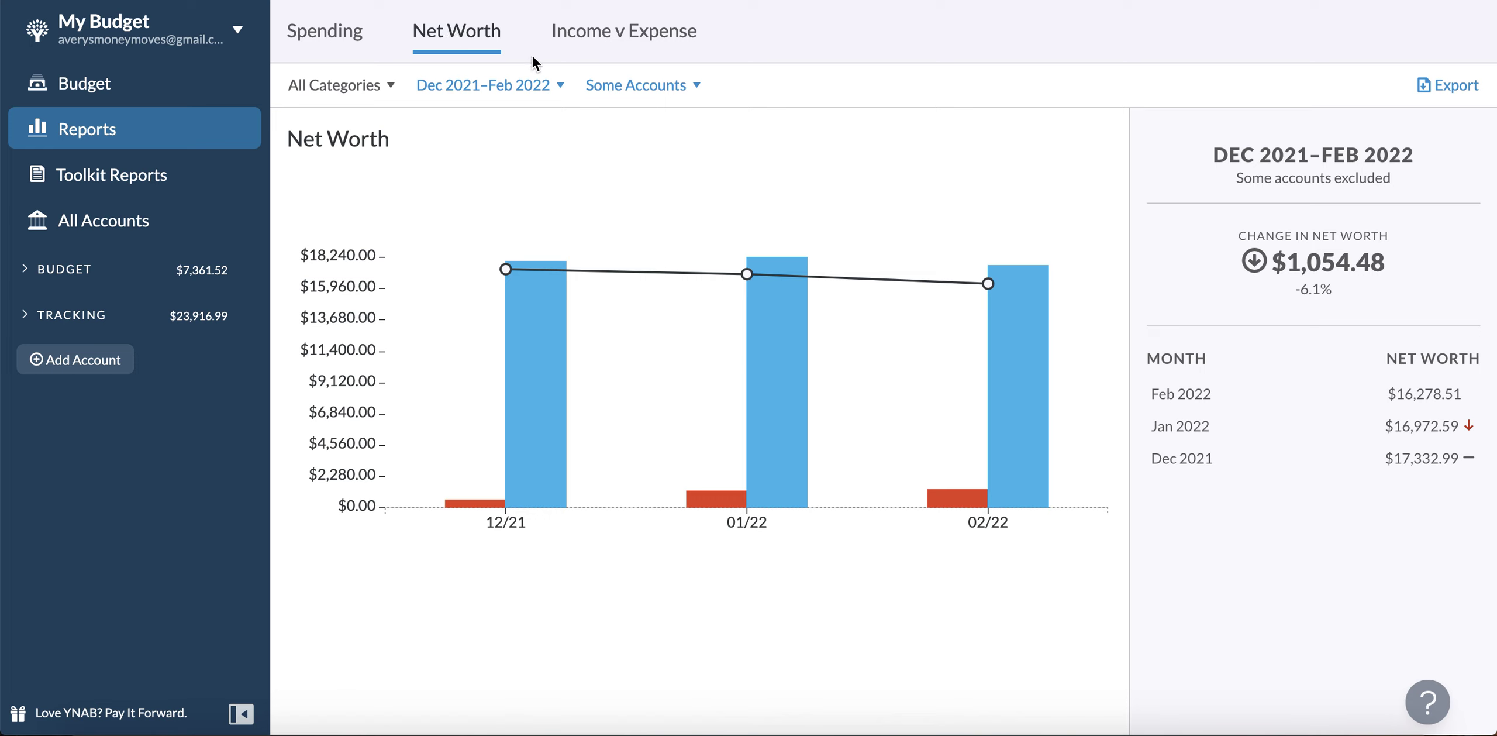
- Examine which budget and tracking accounts the Net Worth report includes, leaving the account filter as it is
left_click(616, 96)
scroll(623, 319, "down", 3)
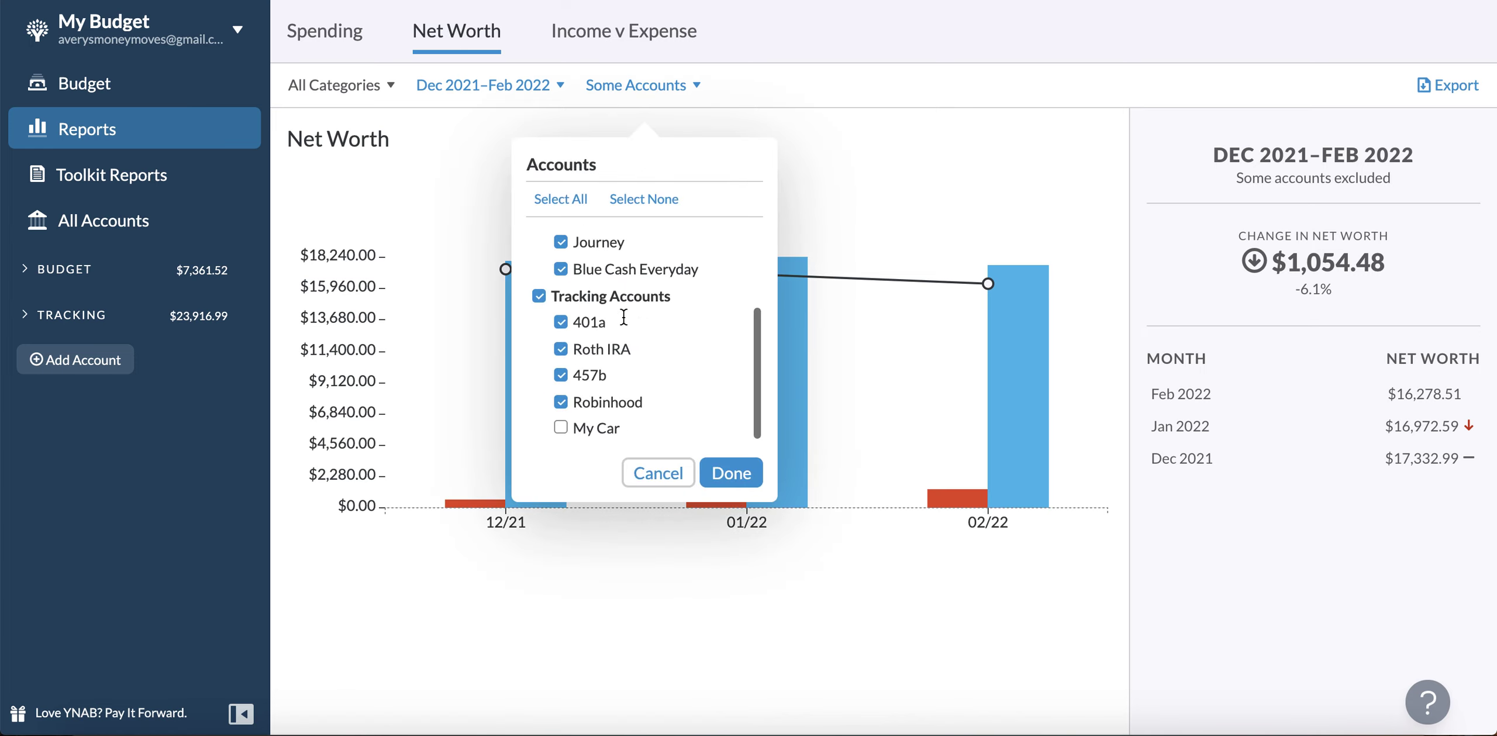
scroll(623, 318, "up", 3)
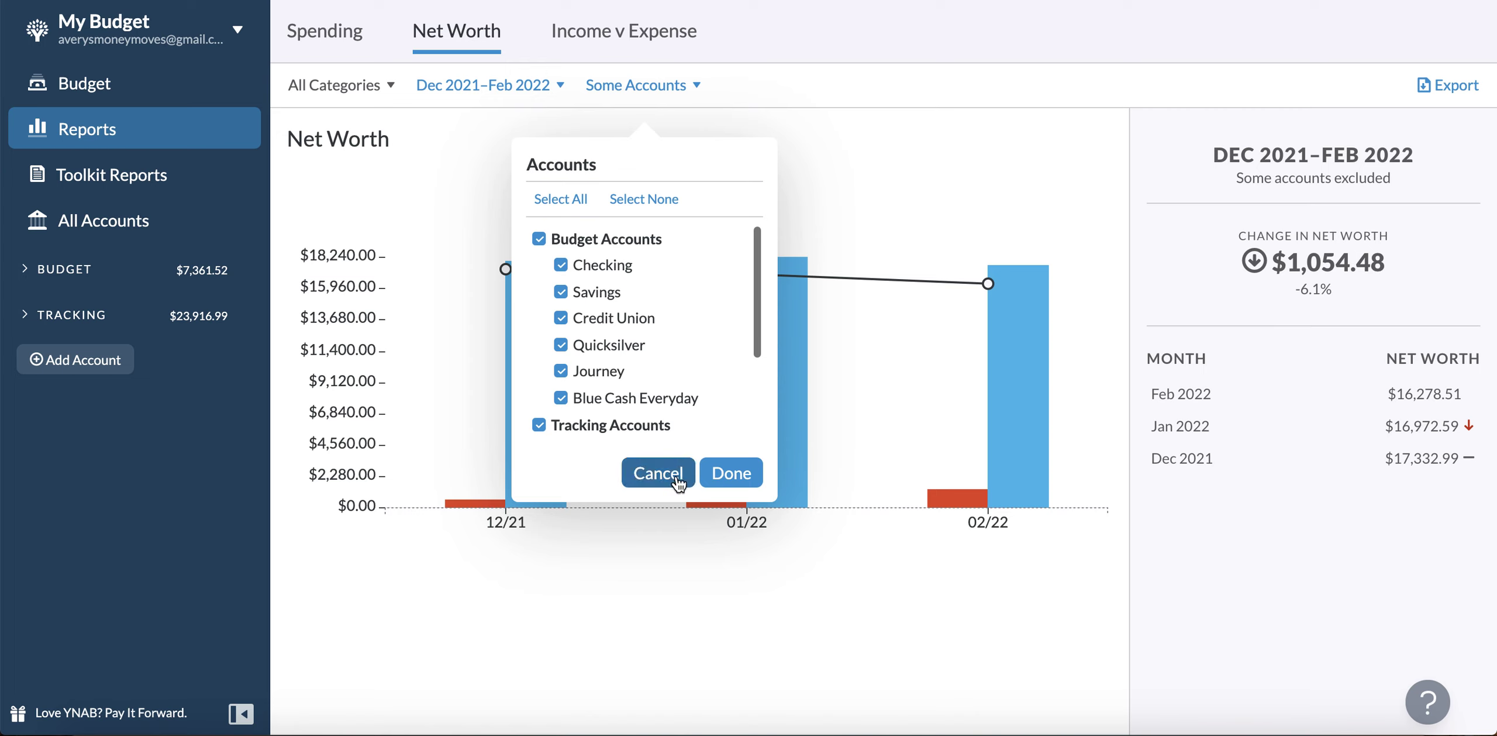
scroll(630, 356, "down", 3)
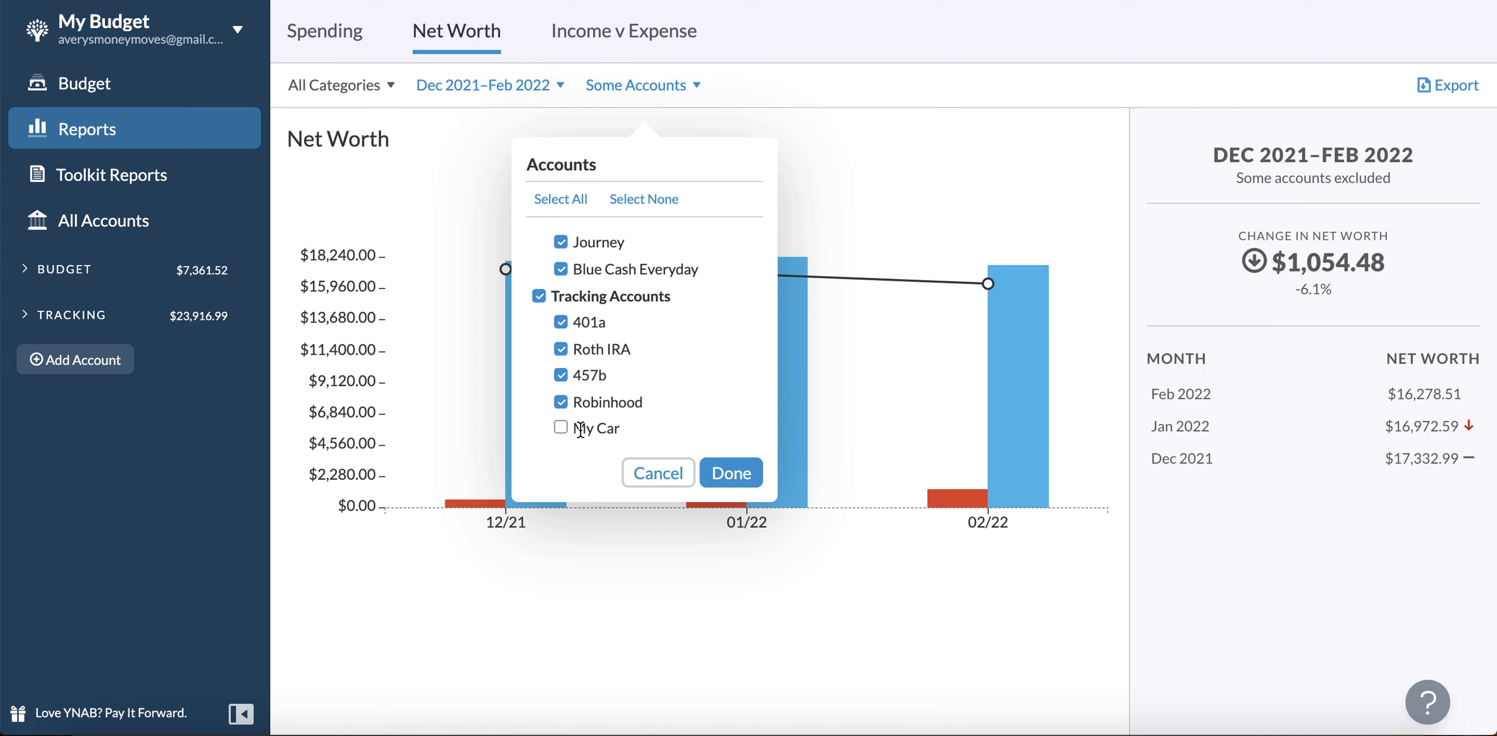
left_click(649, 471)
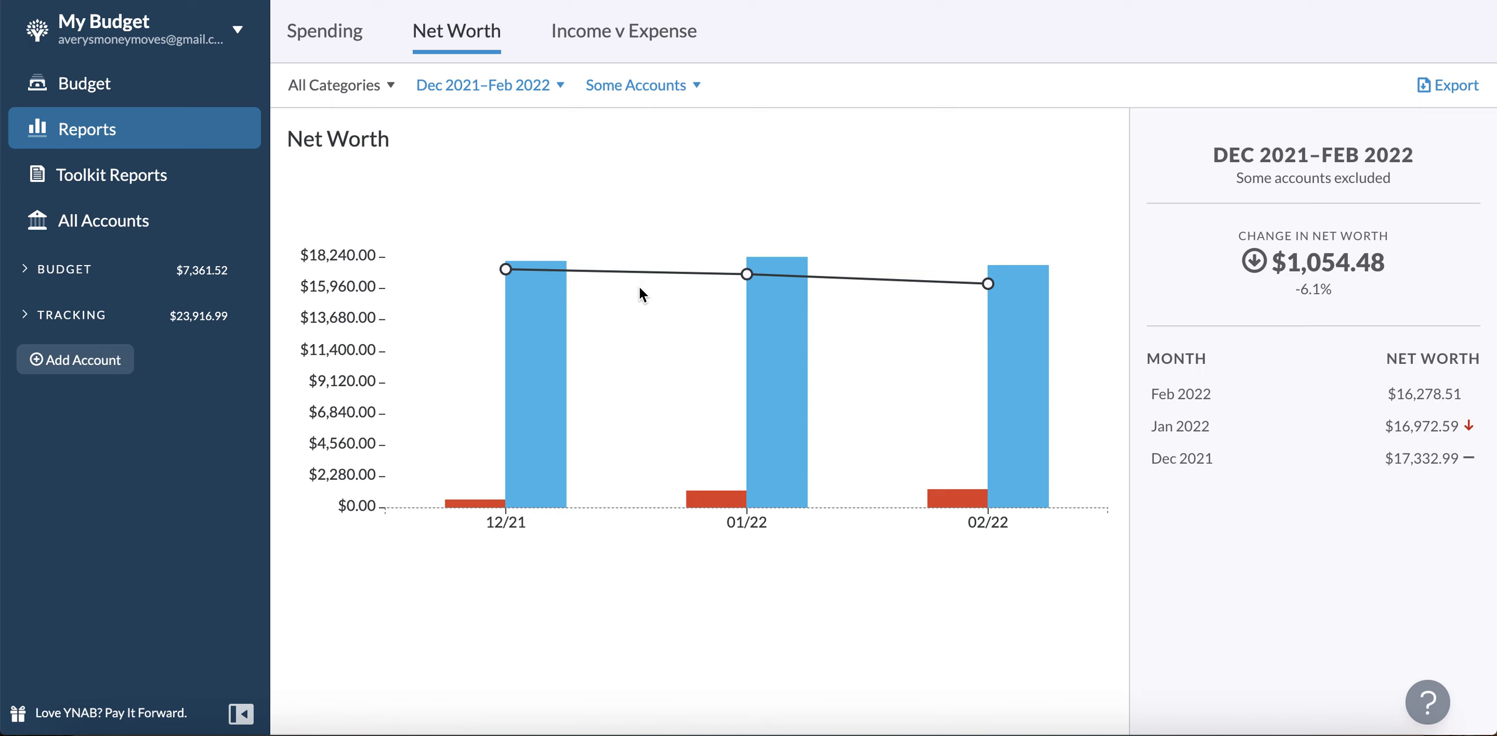
- Check the Debt category group in the January 2022 budget and return to the Toolkit's Spending By Category report
left_click(122, 83)
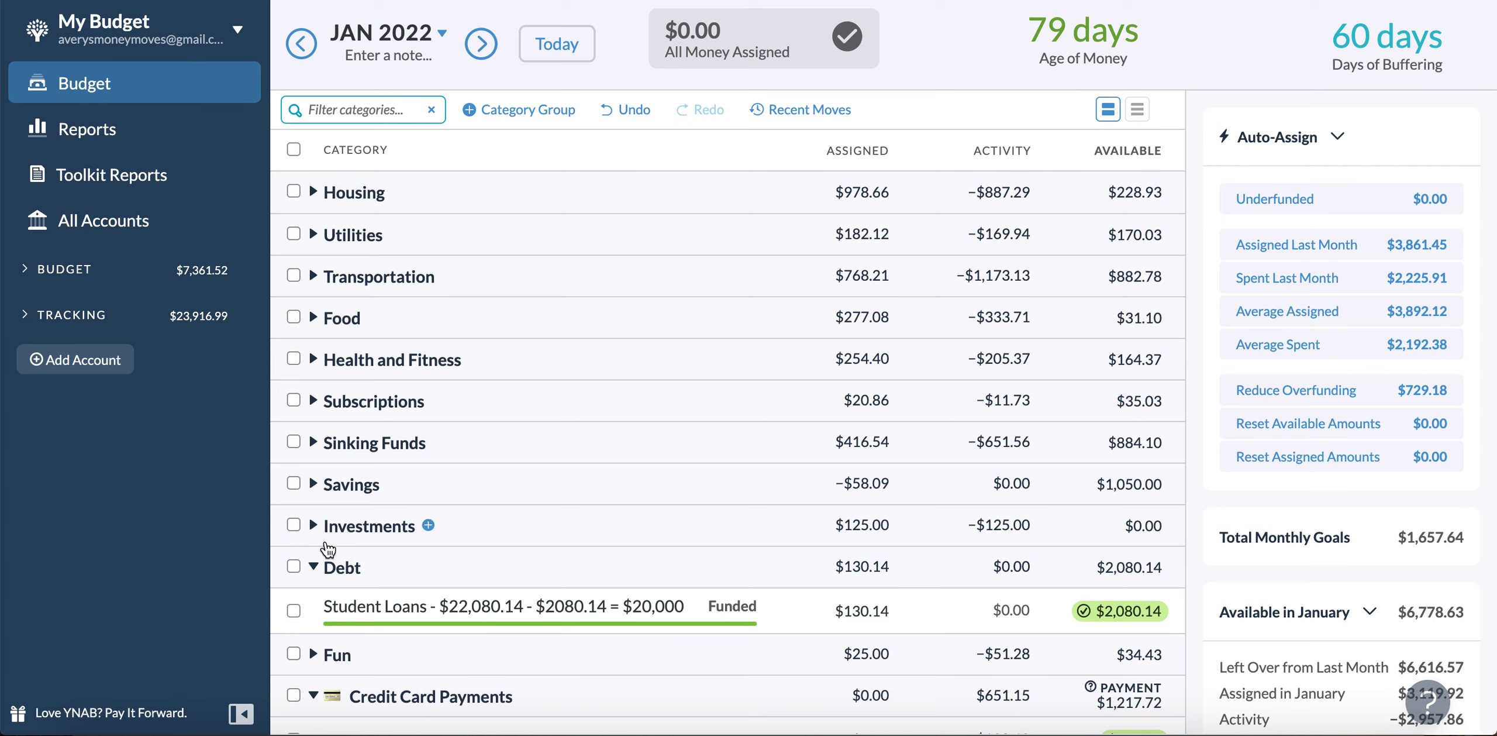
left_click(313, 566)
left_click(69, 134)
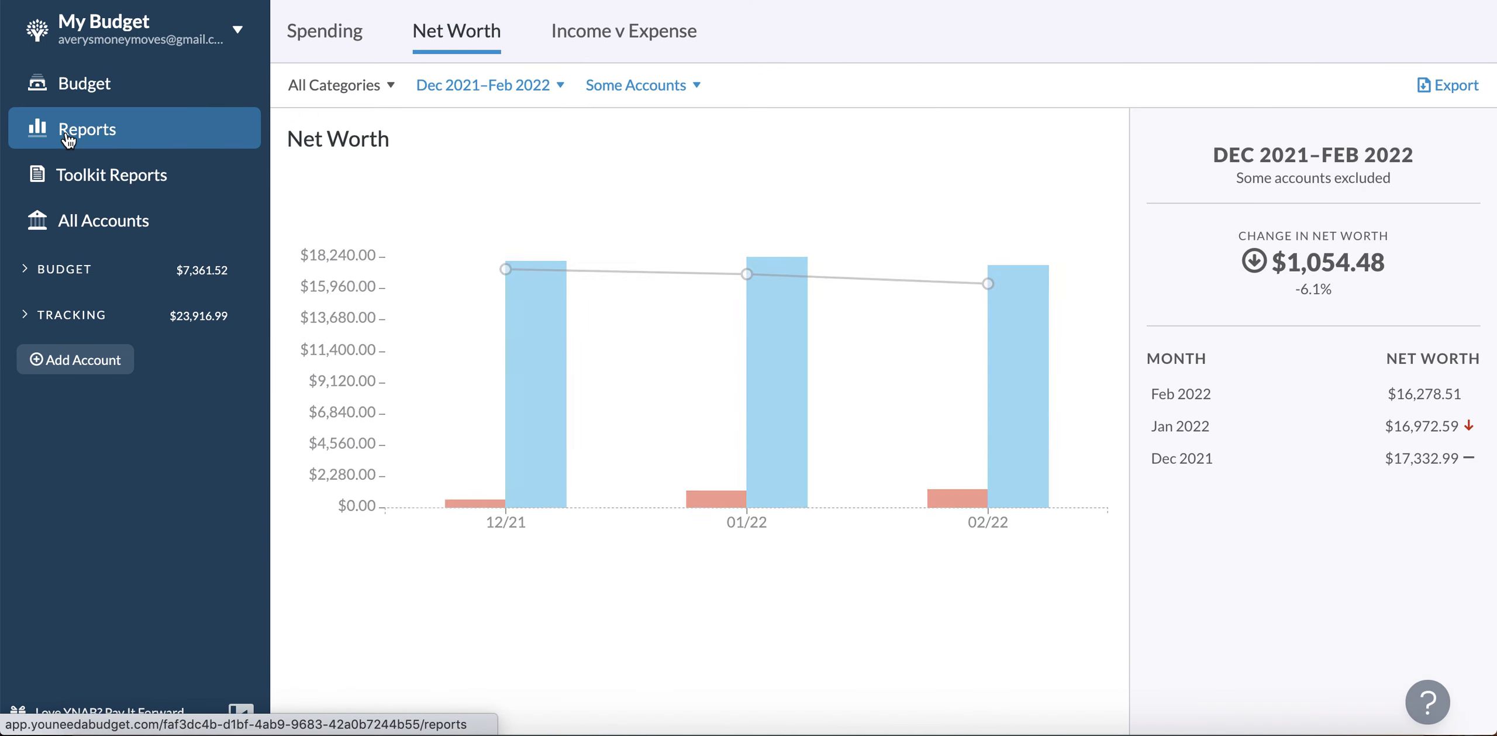
left_click(73, 174)
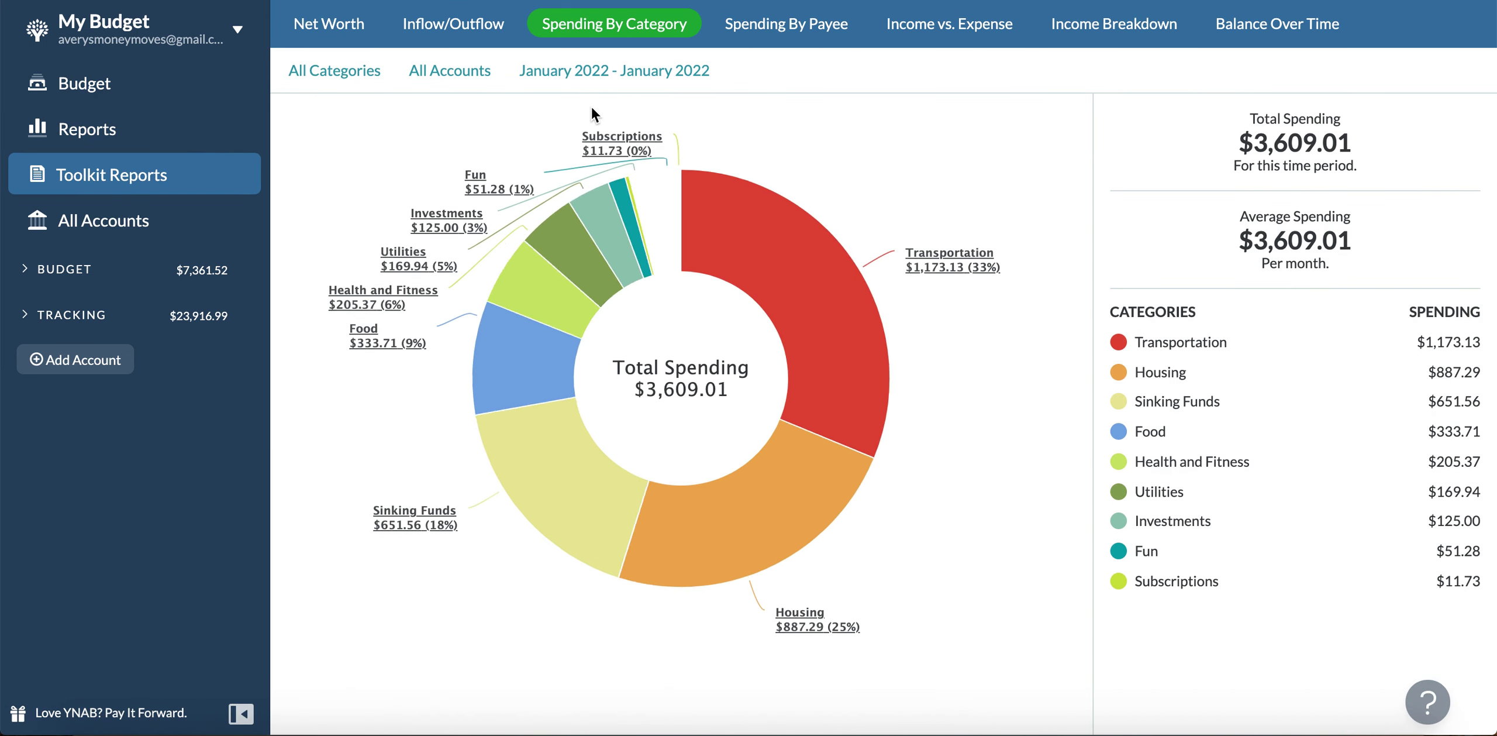